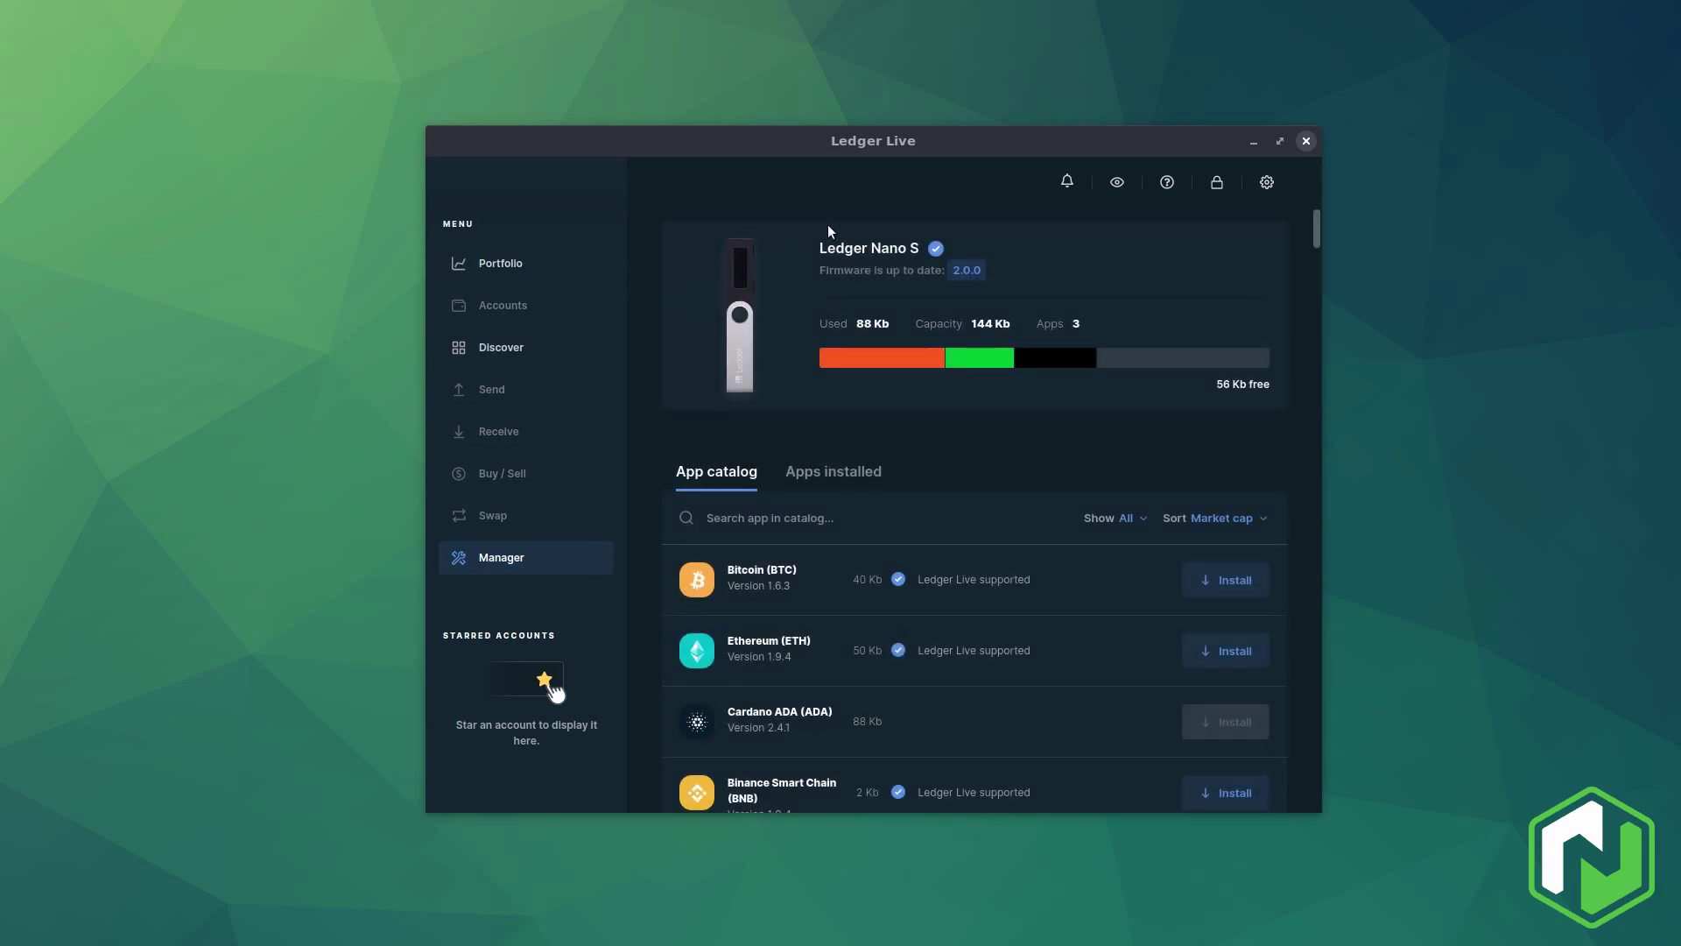
In Ledger Live, list the Nano S's installed apps, showing NEO 1.3.7 and NEO N3 0.1.3.
{"action": "left_click", "coordinate": [931, 228]}
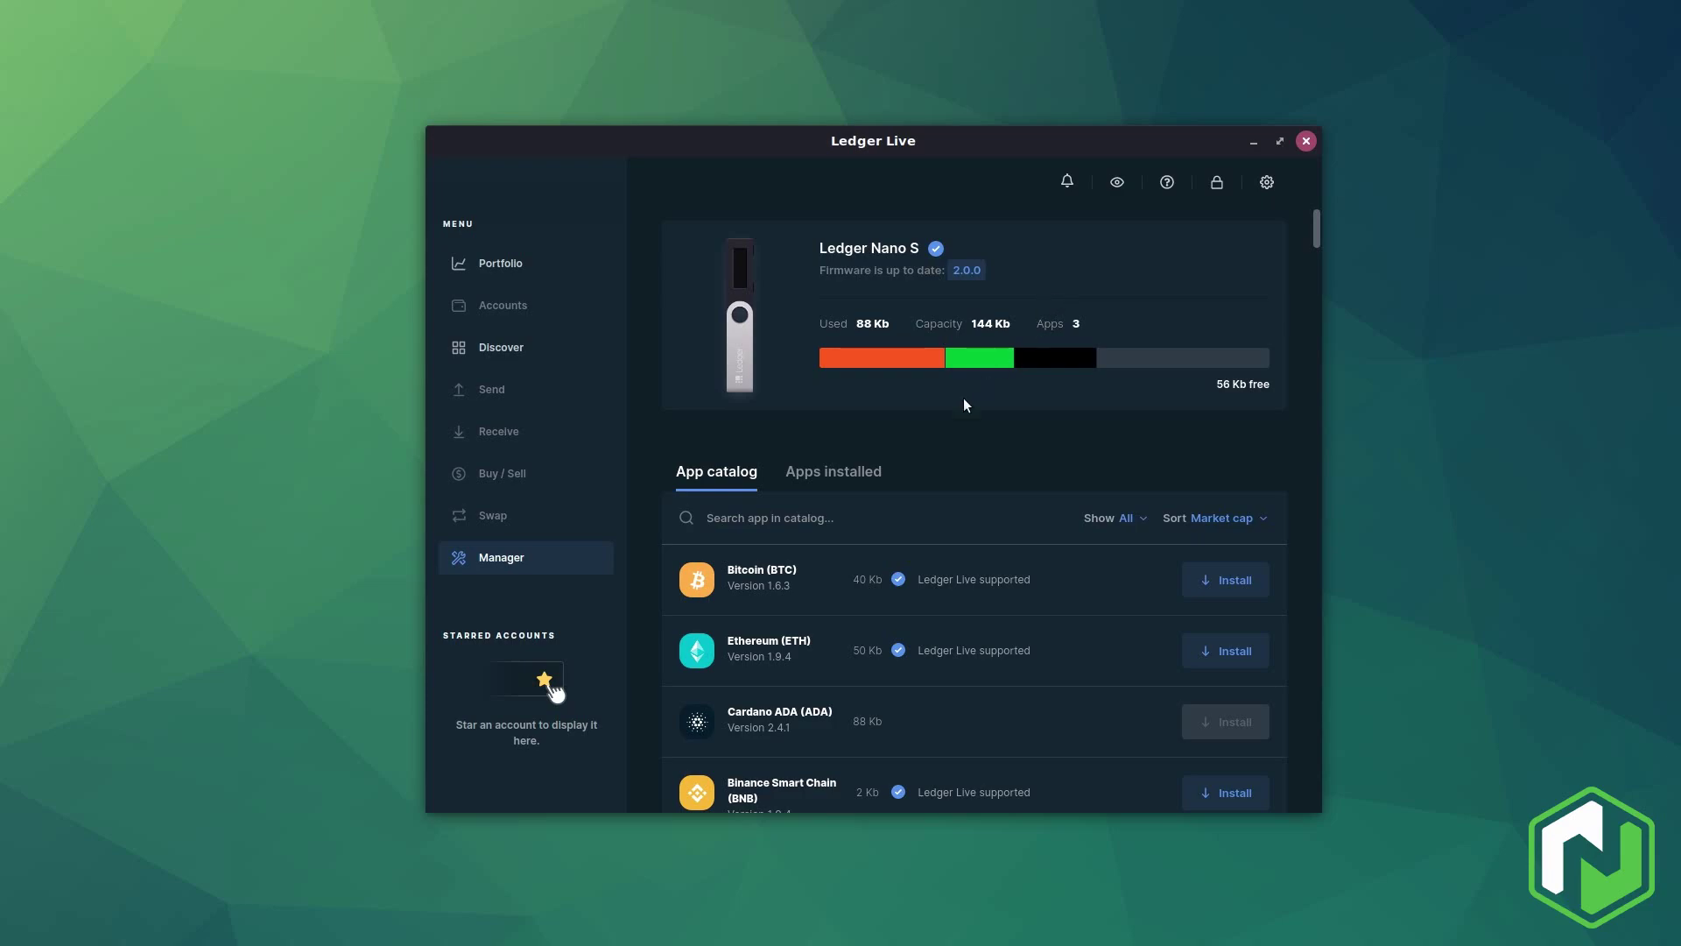
{"action": "left_click", "coordinate": [845, 476]}
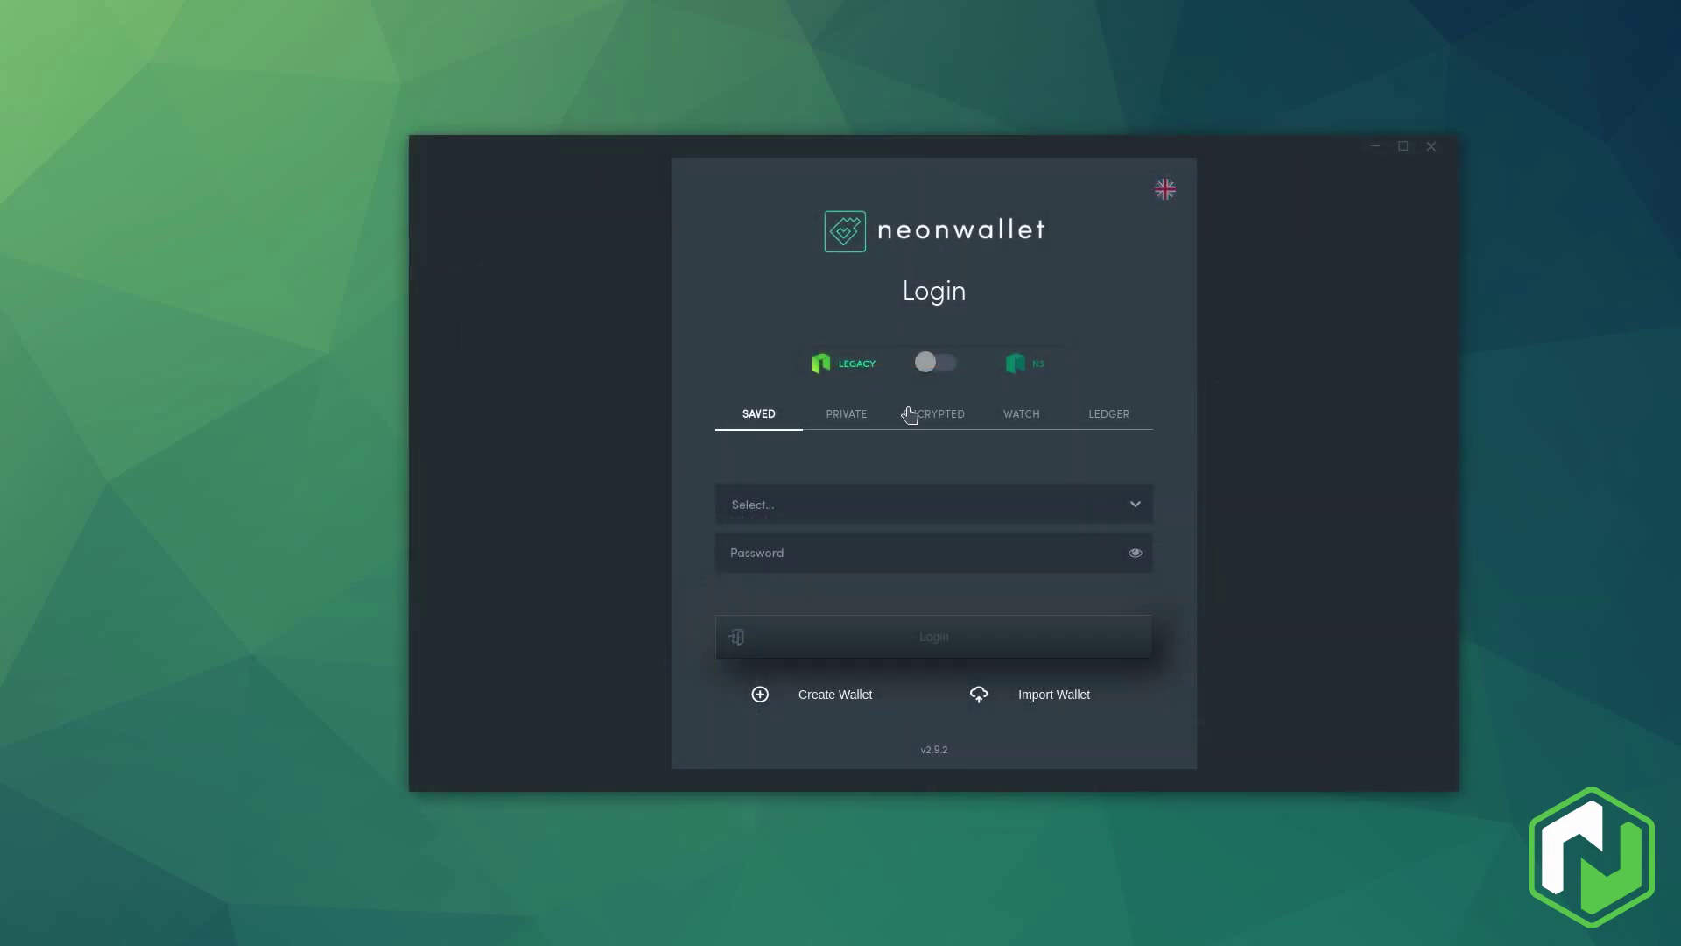
Log in to Neon Wallet with the Ledger in Legacy mode, reaching the 2.9852 GAS dashboard.
{"action": "left_click", "coordinate": [928, 364]}
{"action": "left_click", "coordinate": [928, 364]}
{"action": "left_click", "coordinate": [1107, 426]}
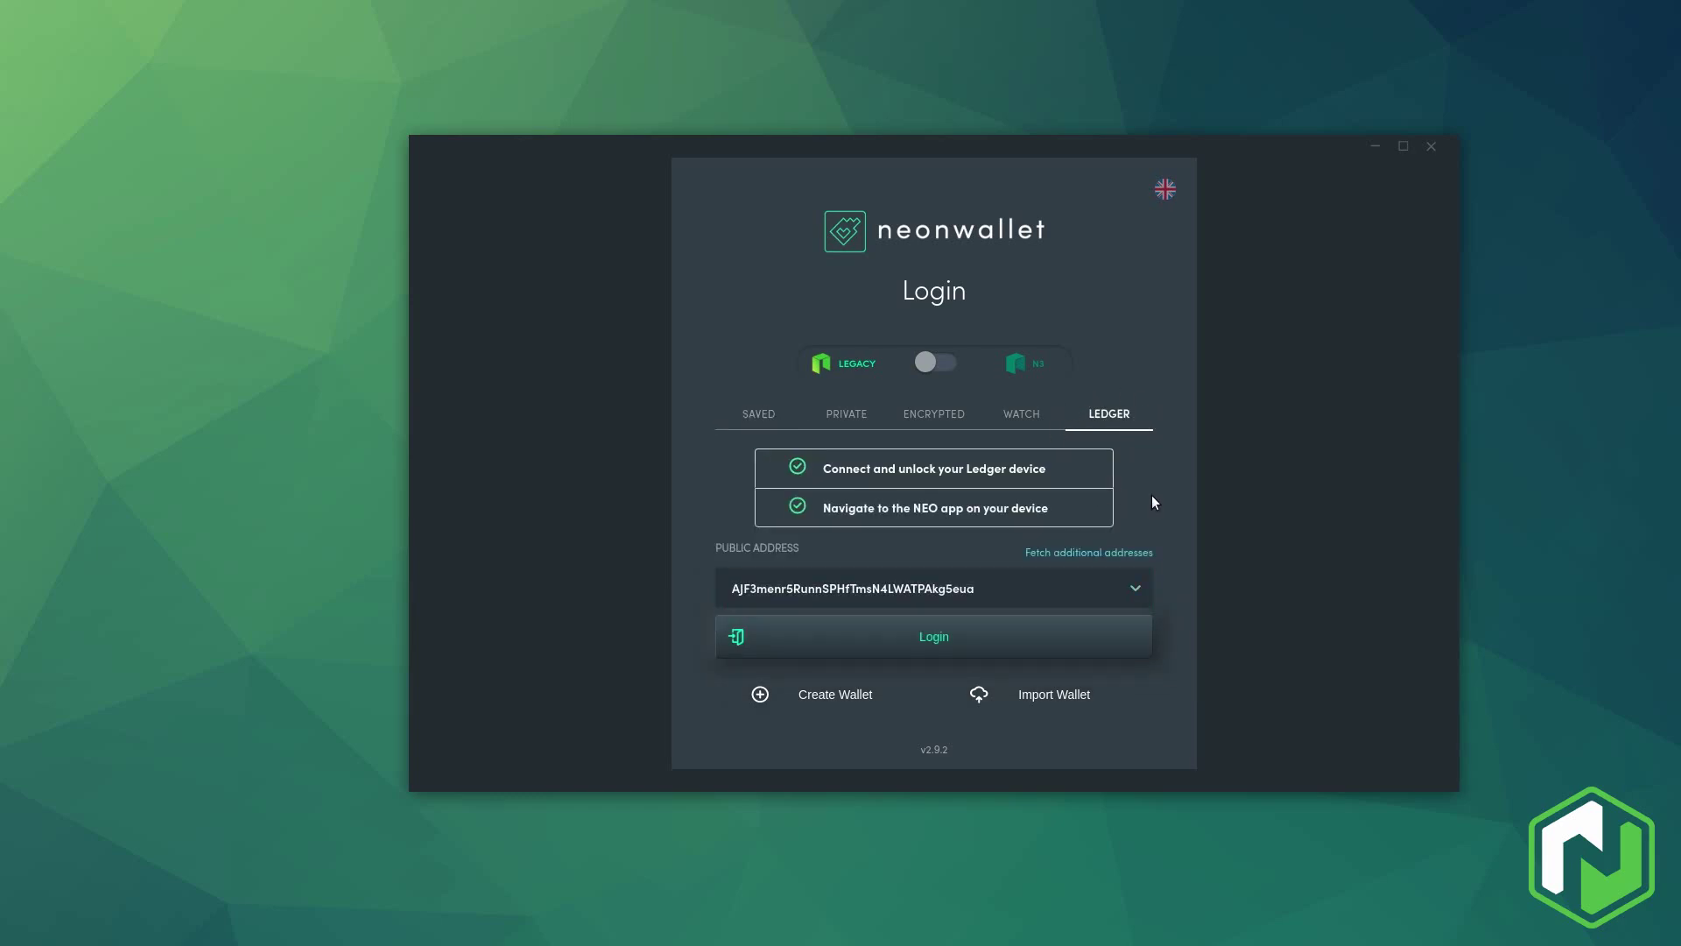
{"action": "left_click", "coordinate": [979, 643]}
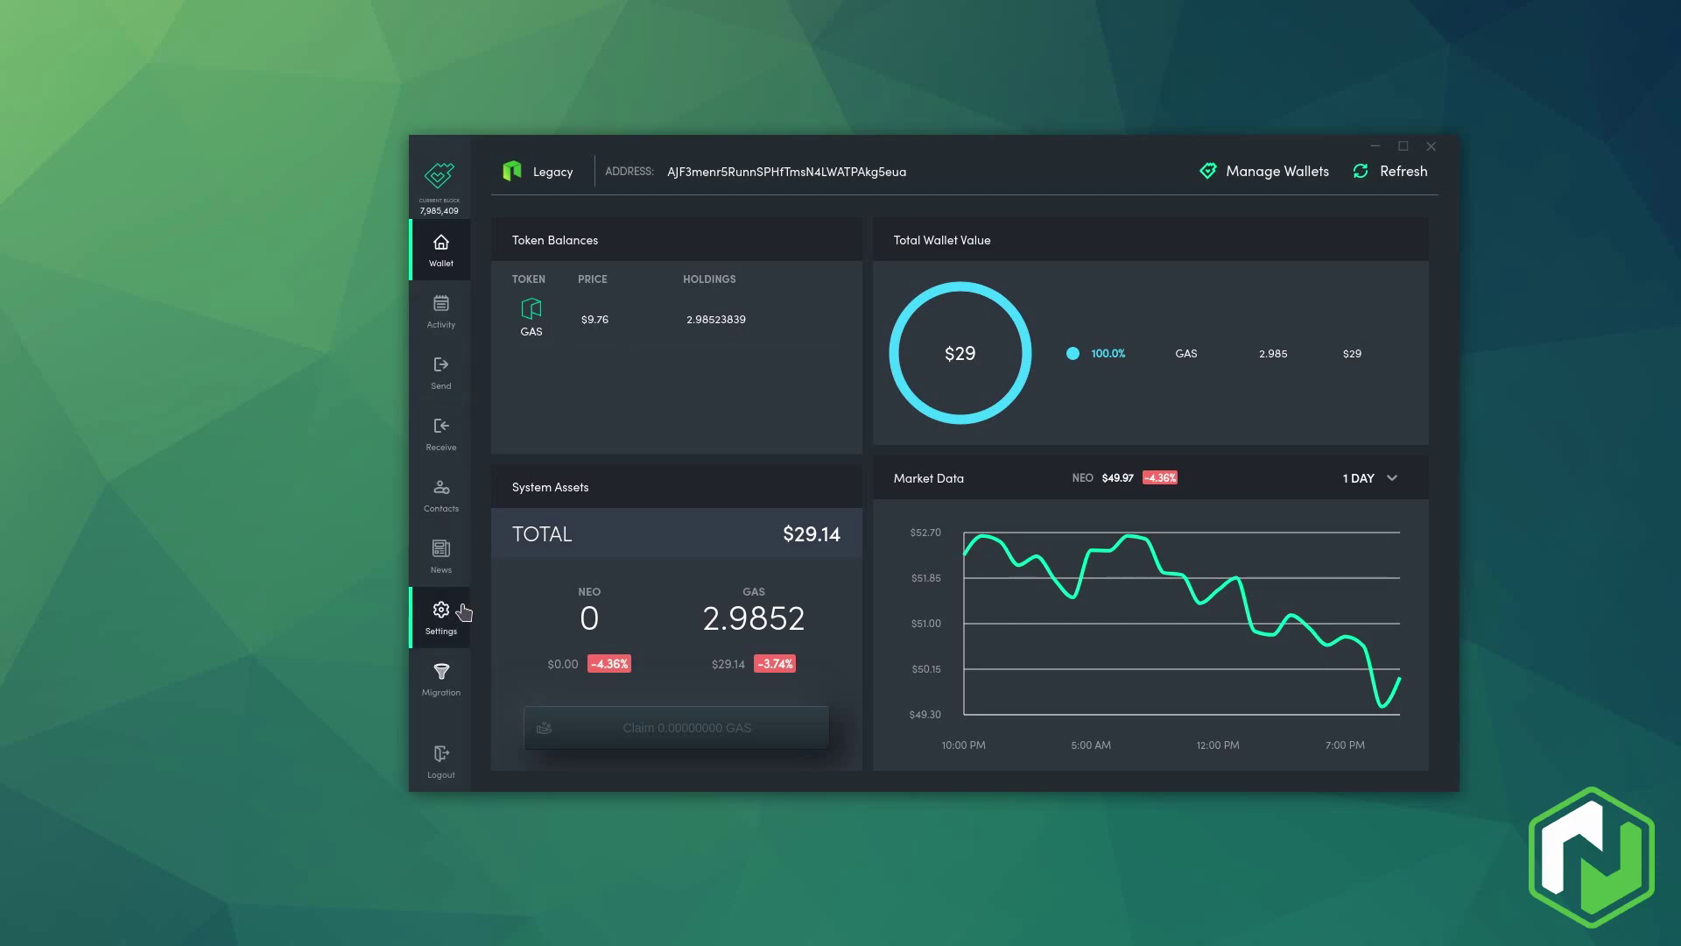
Open Token Migration and wait for both Ledger checks to pass and the N3 address to appear.
{"action": "left_click", "coordinate": [461, 706]}
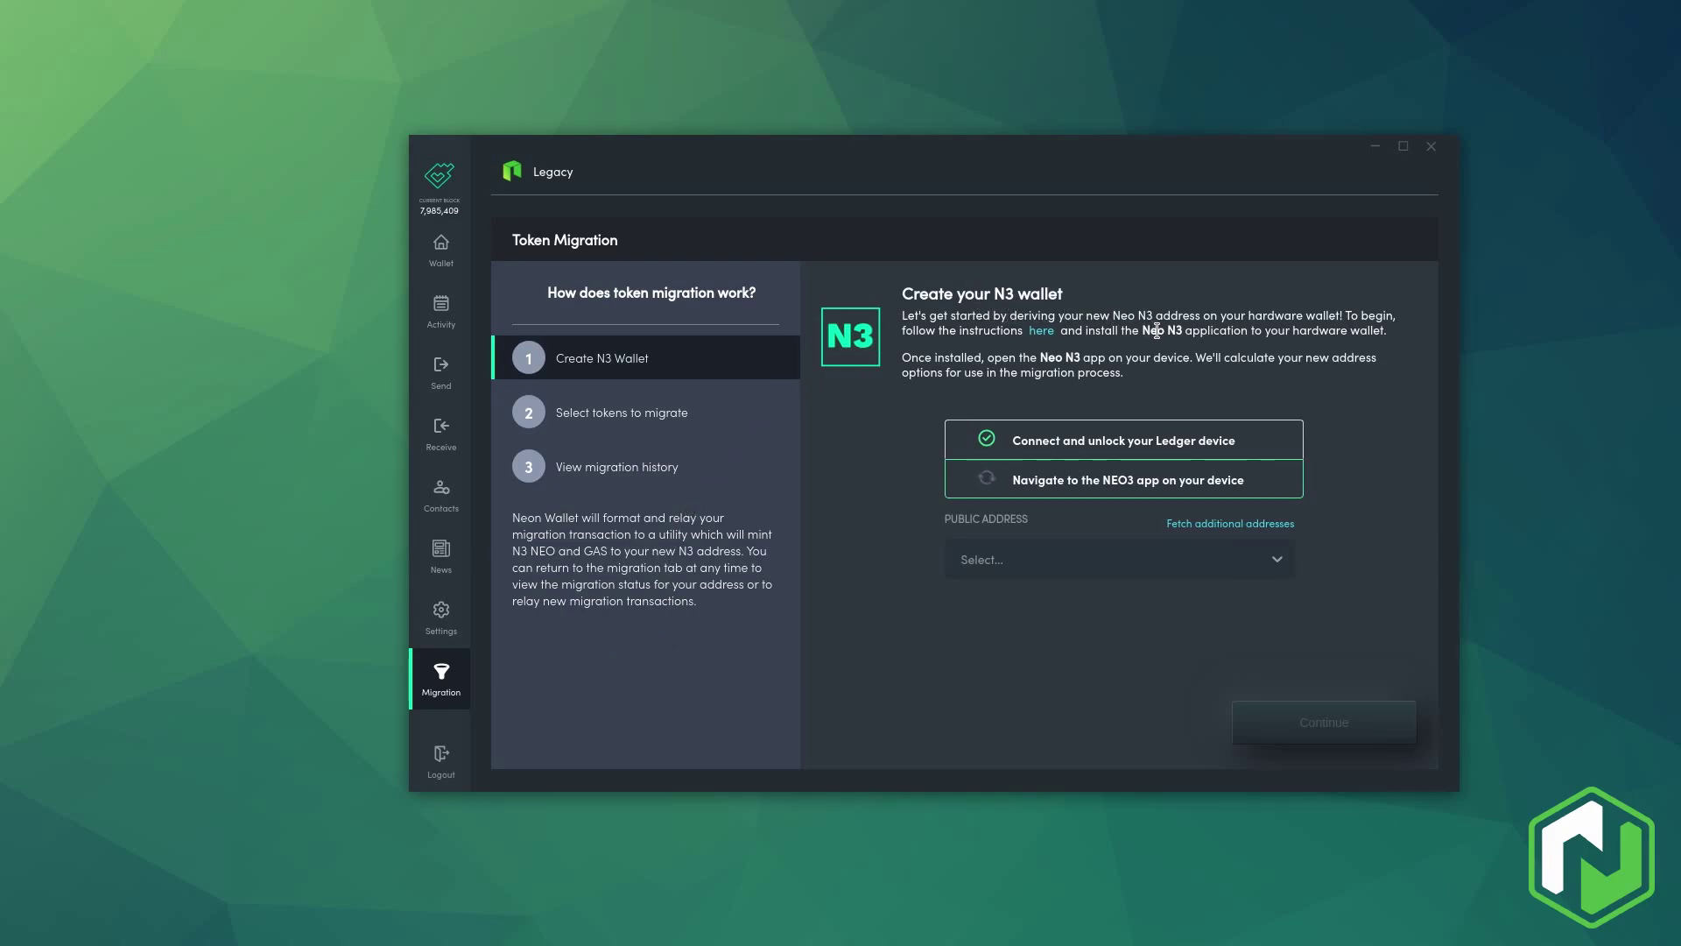
{"action": "left_click_drag", "start_coordinate": [989, 357], "coordinate": [1107, 360]}
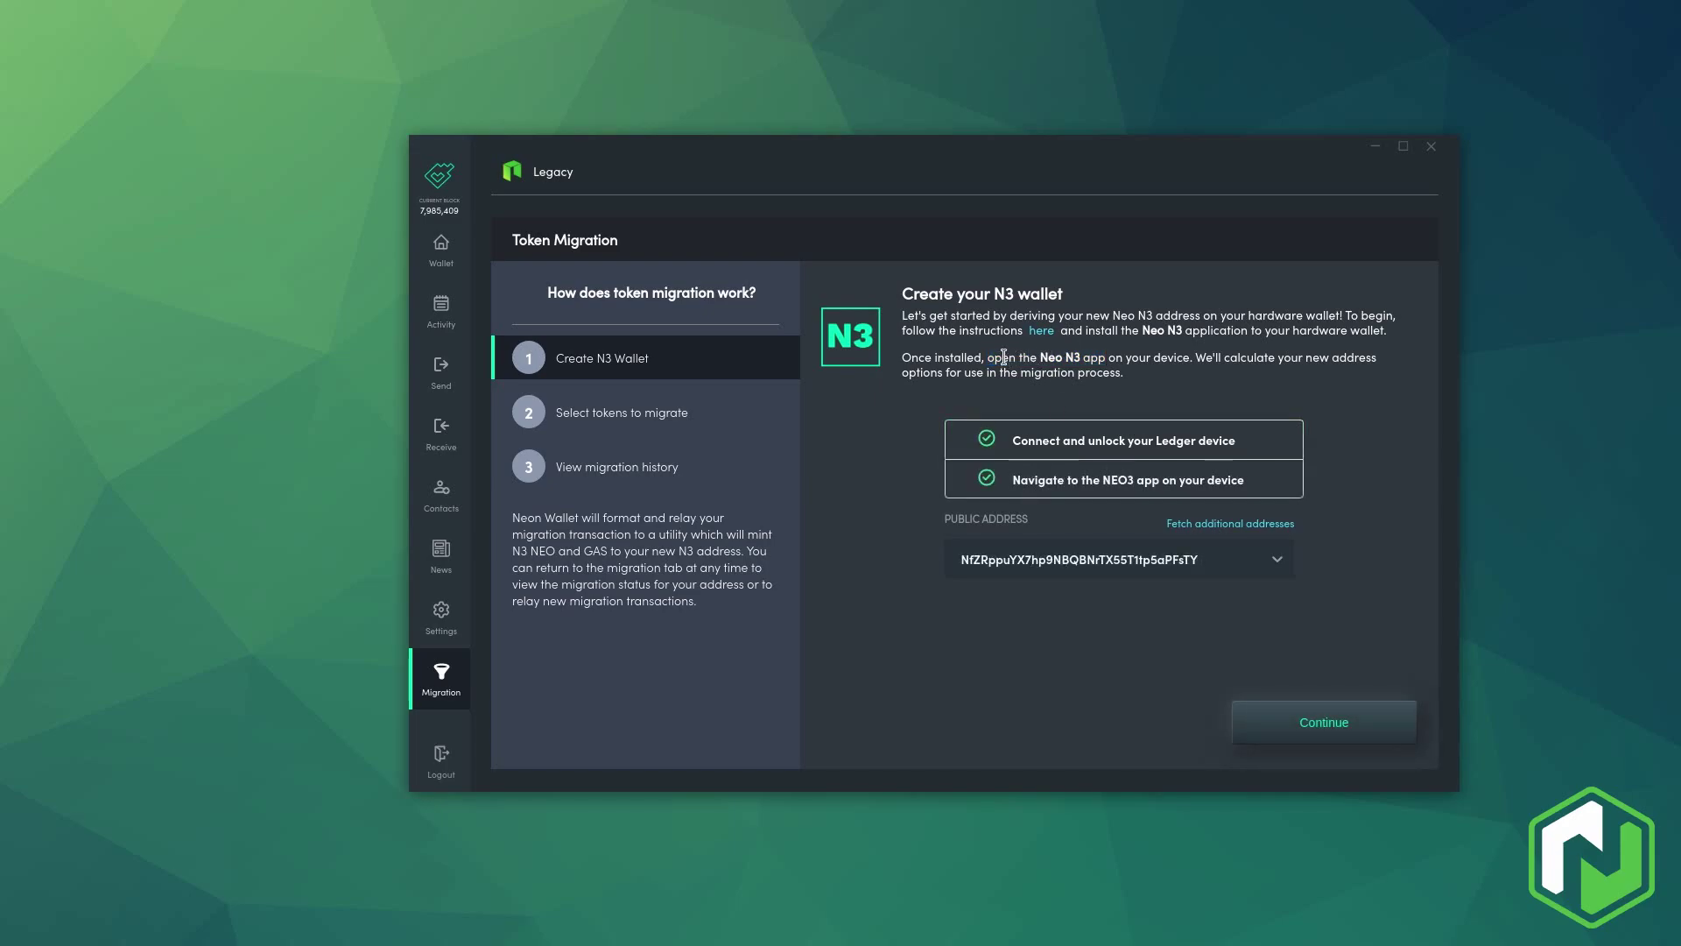
{"action": "left_click_drag", "start_coordinate": [987, 357], "coordinate": [1107, 358]}
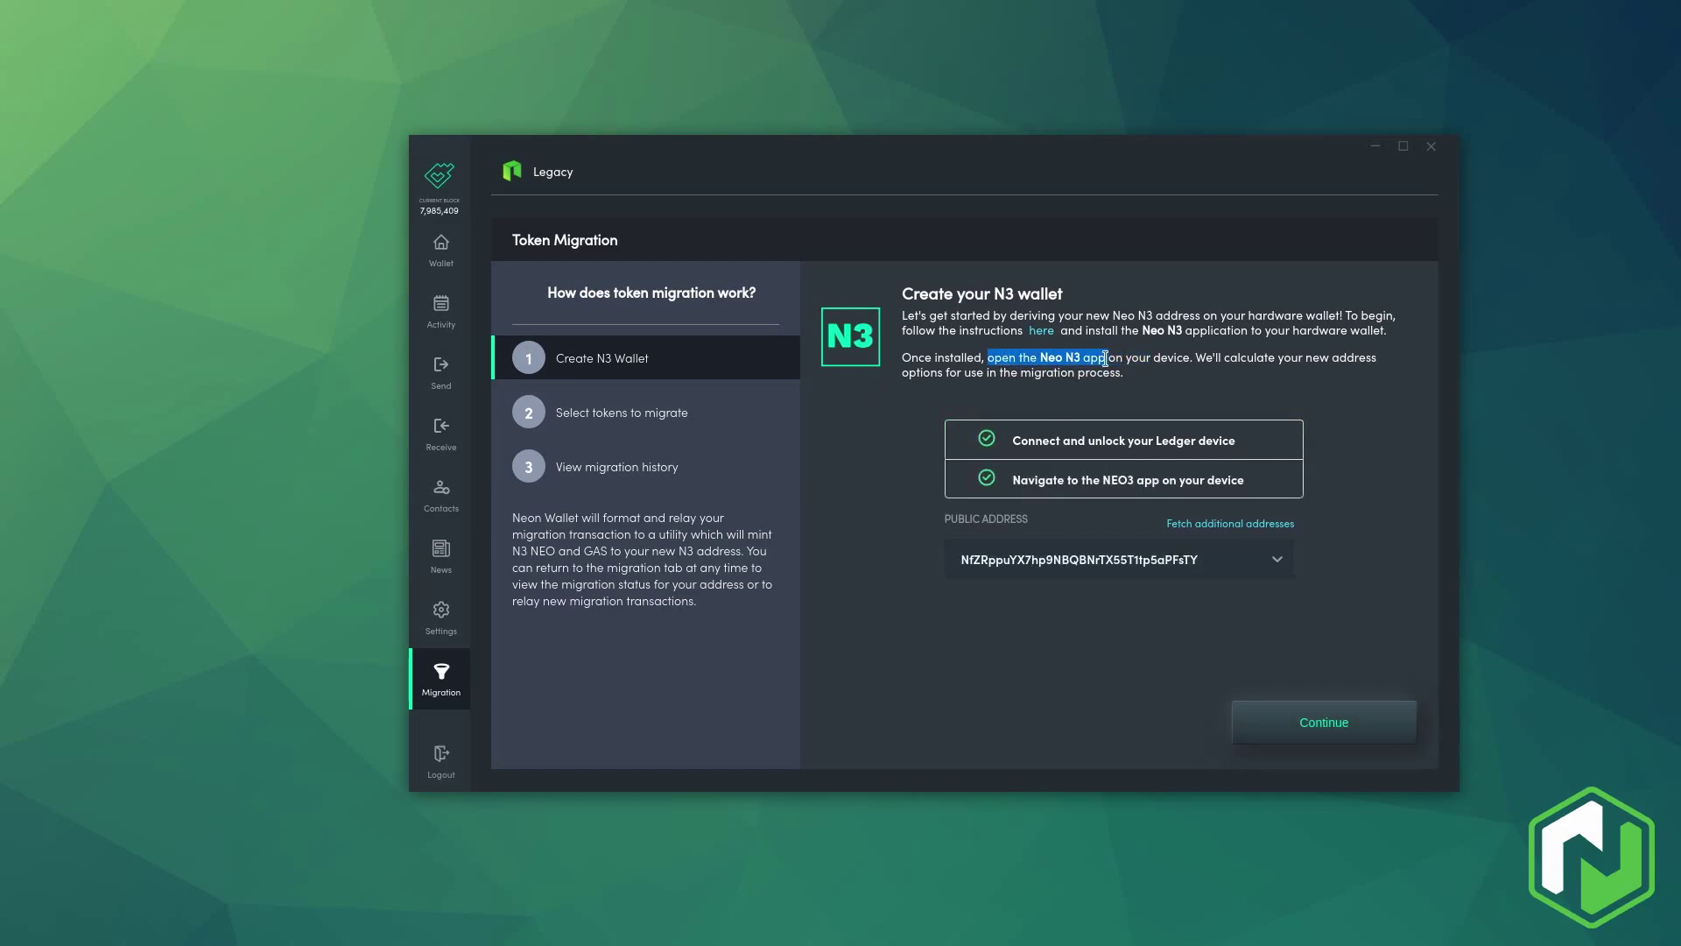
{"action": "left_click", "coordinate": [1270, 485]}
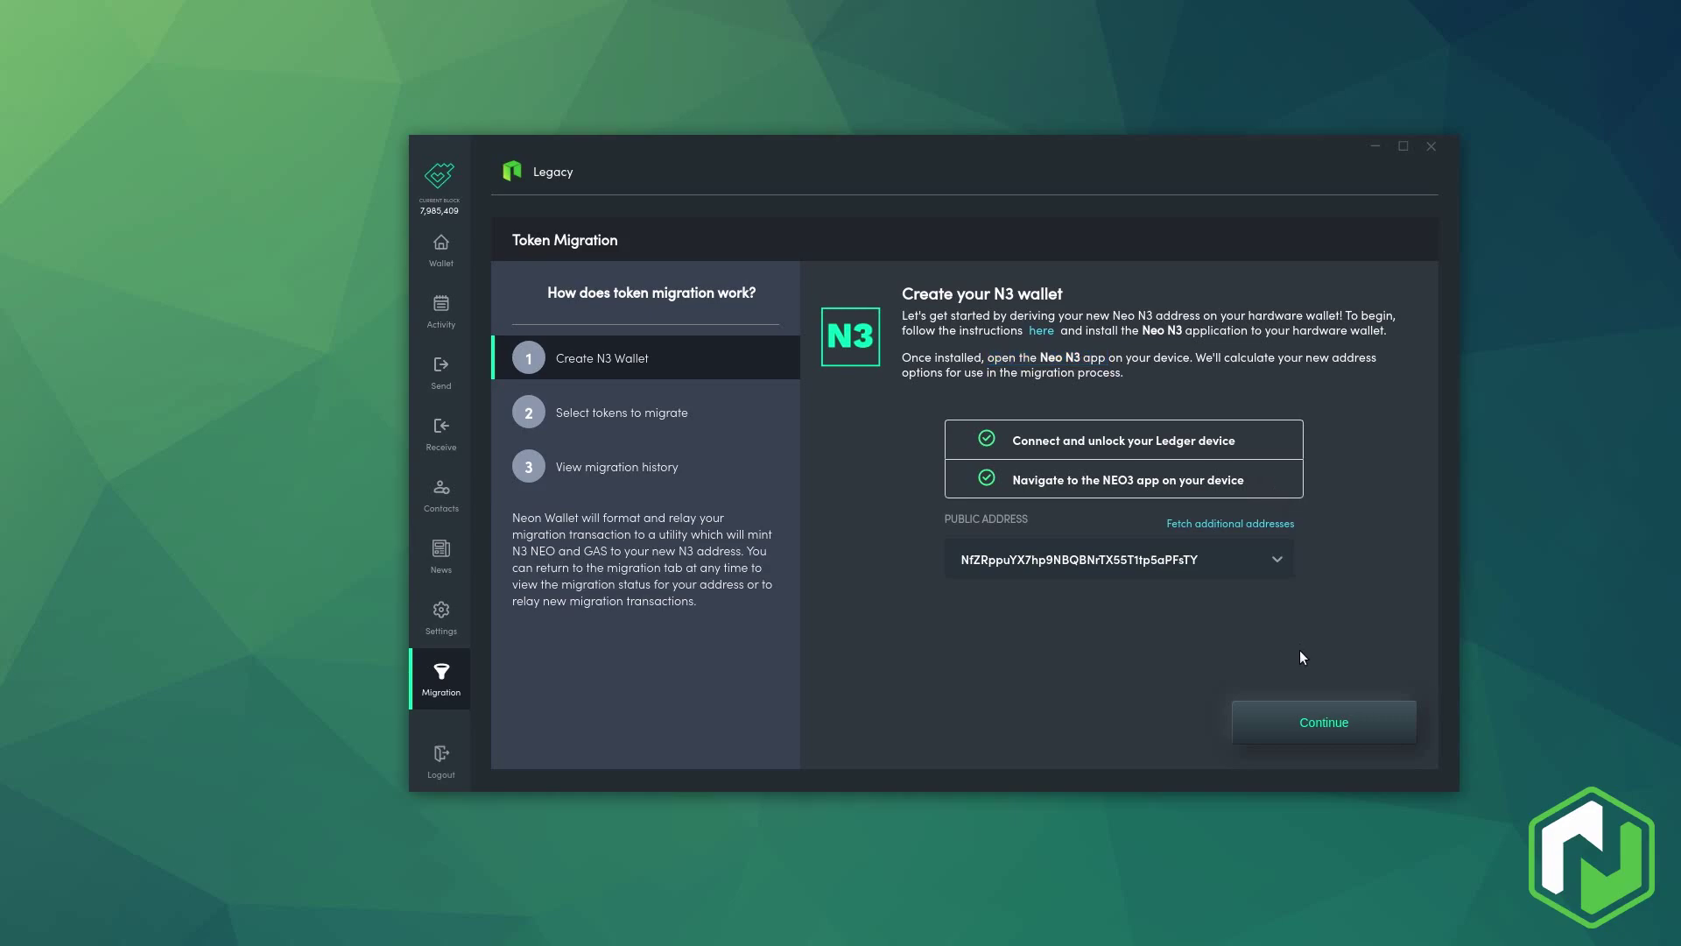
Set the GAS amount to migrate to 1.98523839 by editing the MAX value, then continue.
{"action": "left_click", "coordinate": [1307, 713]}
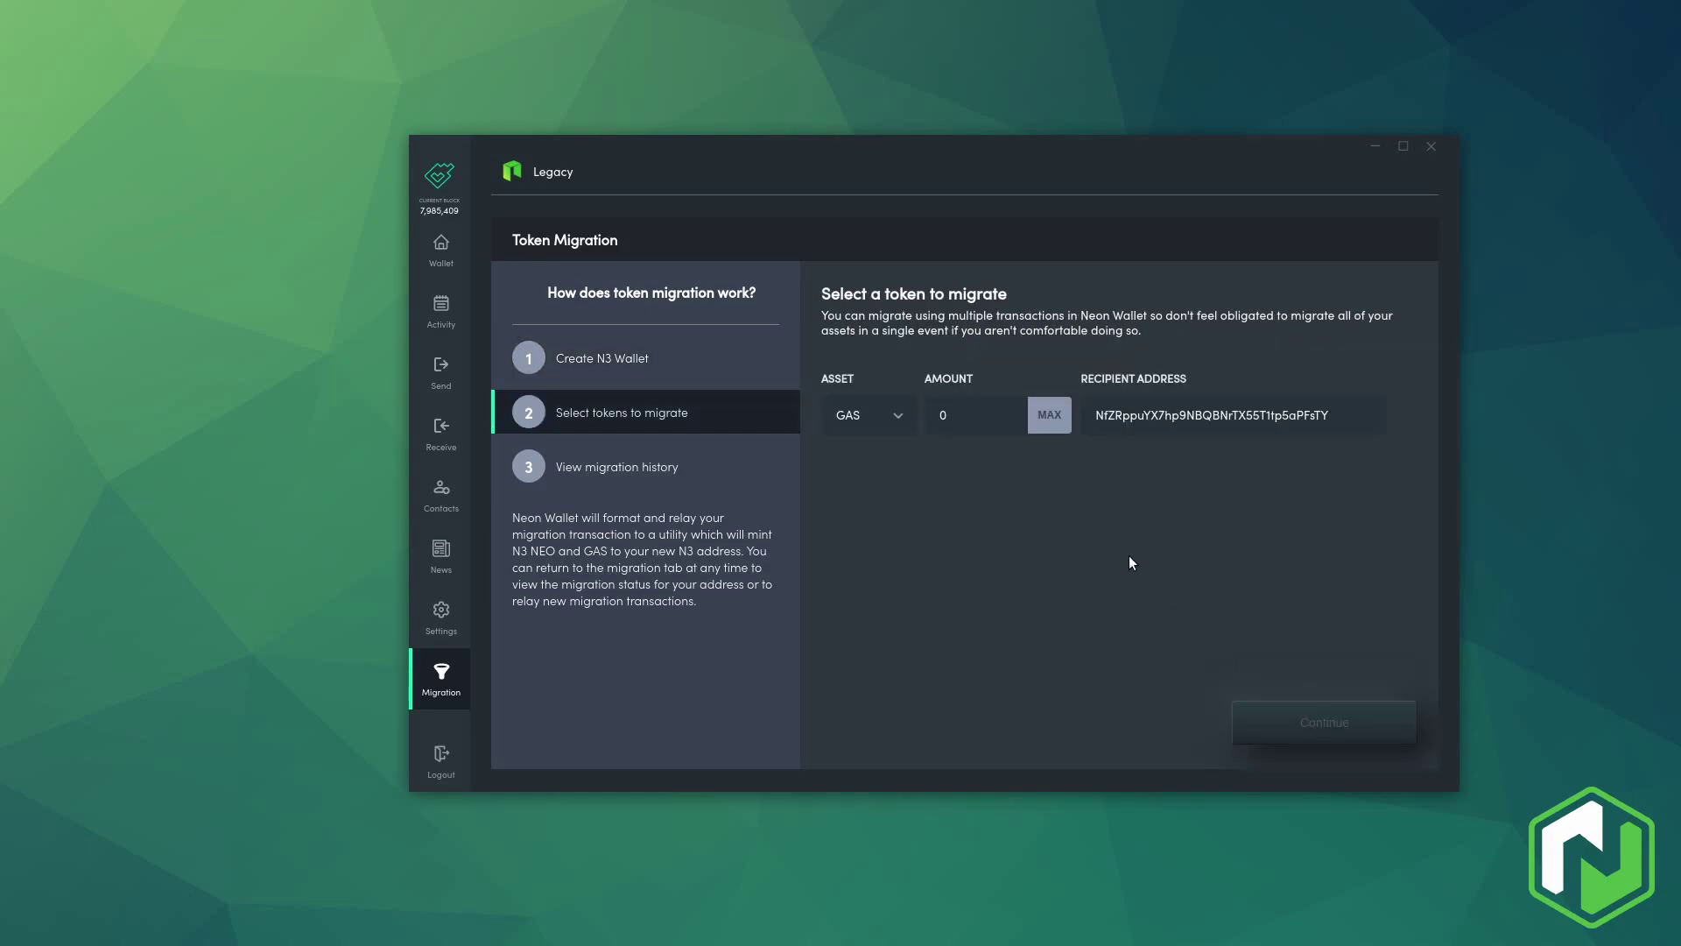
{"action": "left_click", "coordinate": [1059, 432]}
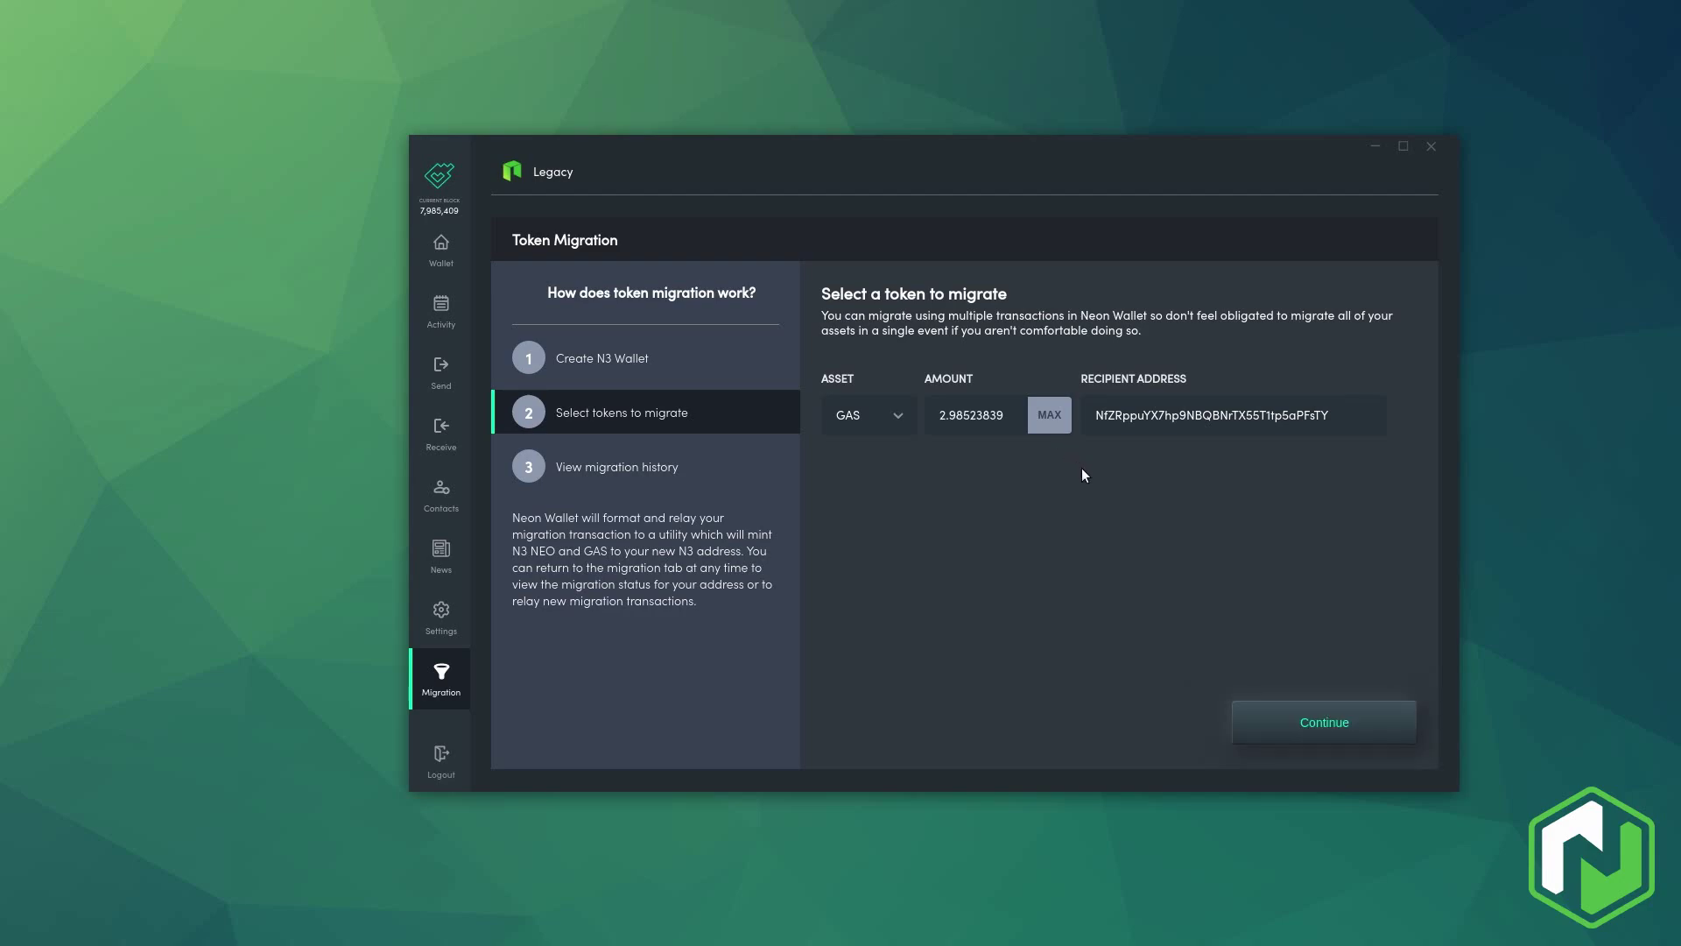
{"action": "mouse_move", "coordinate": [937, 417]}
{"action": "left_mouse_down"}
{"action": "mouse_move", "coordinate": [1012, 420]}
{"action": "mouse_move", "coordinate": [939, 420]}
{"action": "left_mouse_up"}
{"action": "left_click", "coordinate": [1032, 497]}
{"action": "type", "text": "1"}
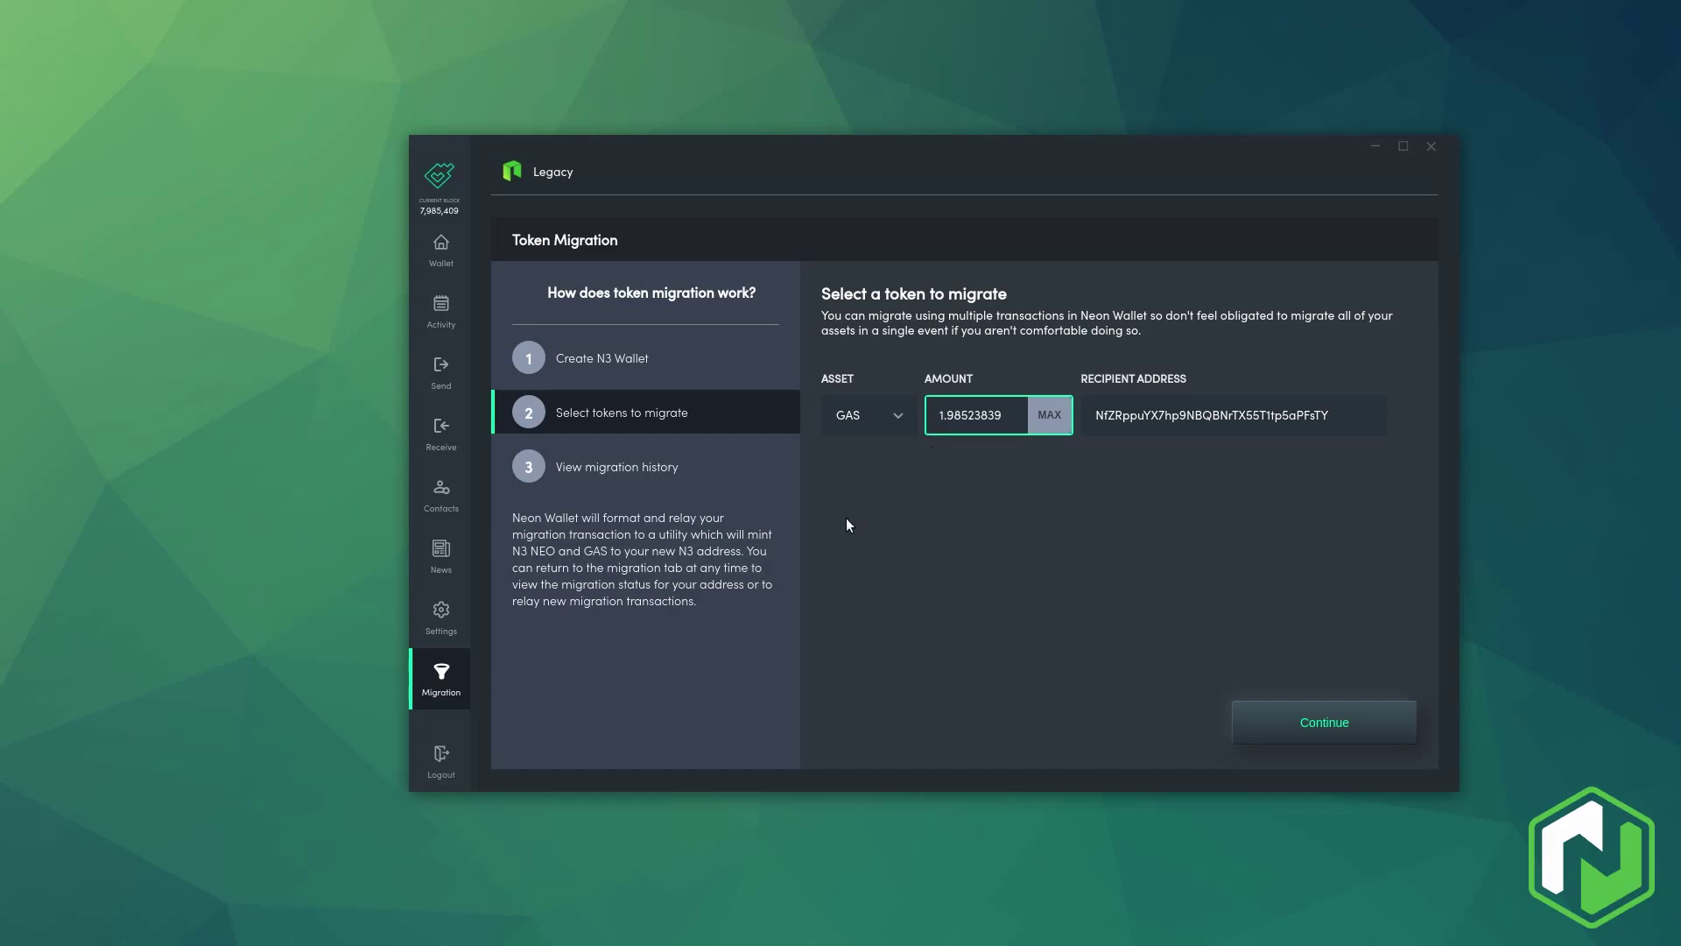
{"action": "left_click", "coordinate": [996, 495]}
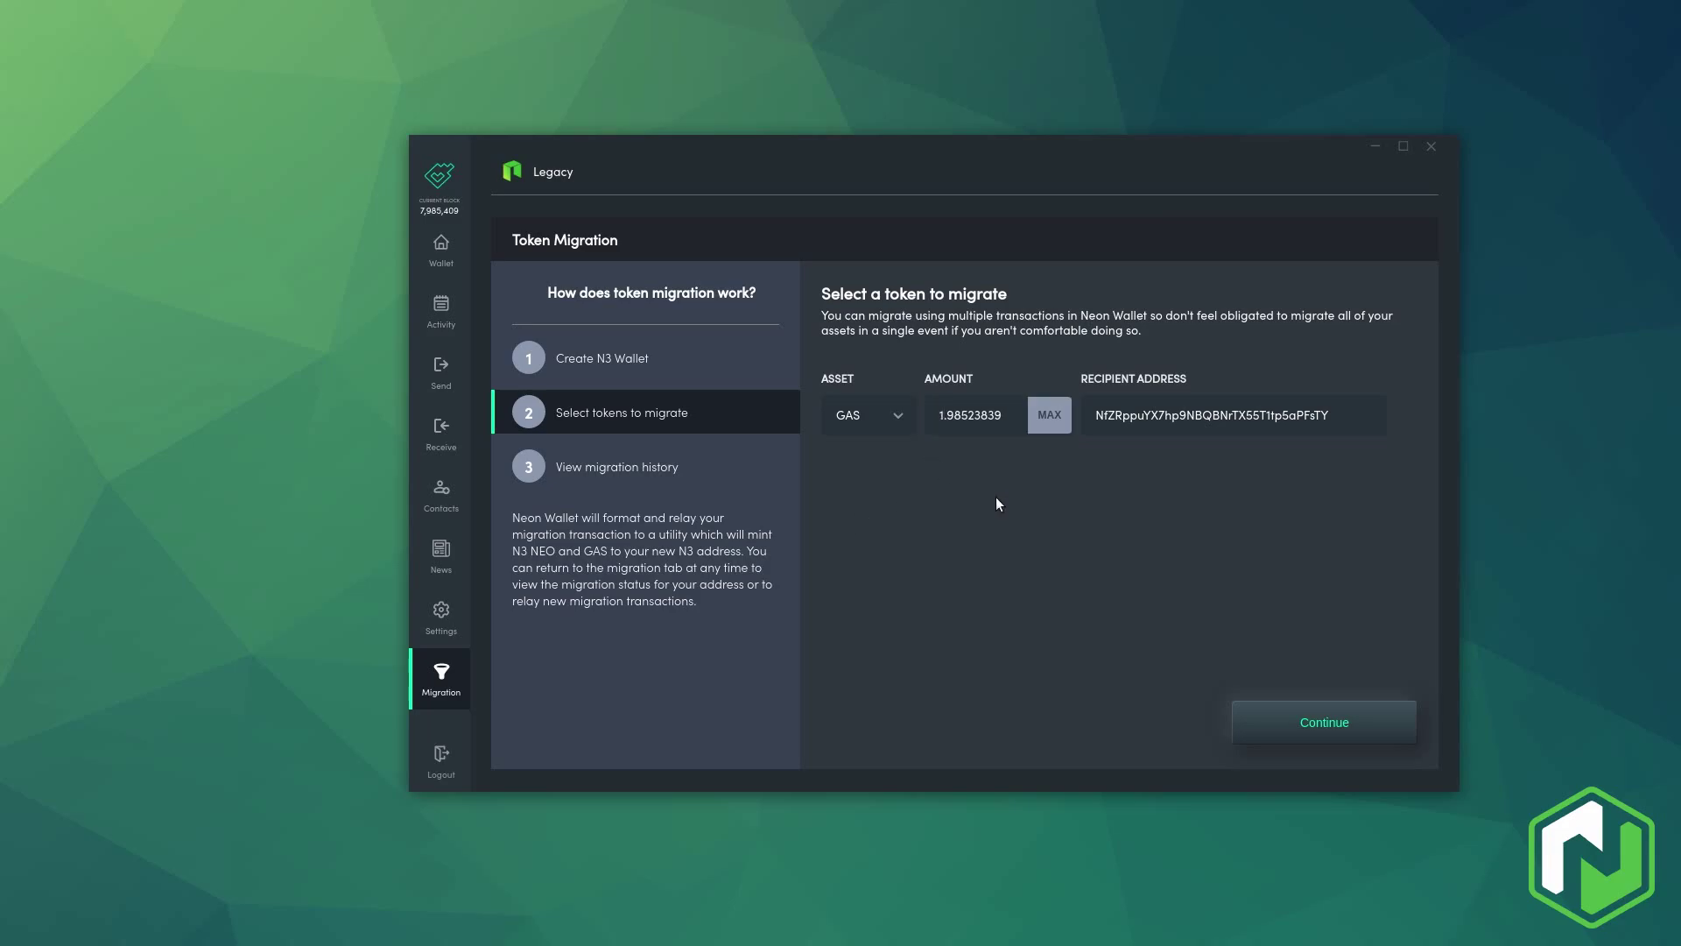
{"action": "left_click", "coordinate": [1254, 718]}
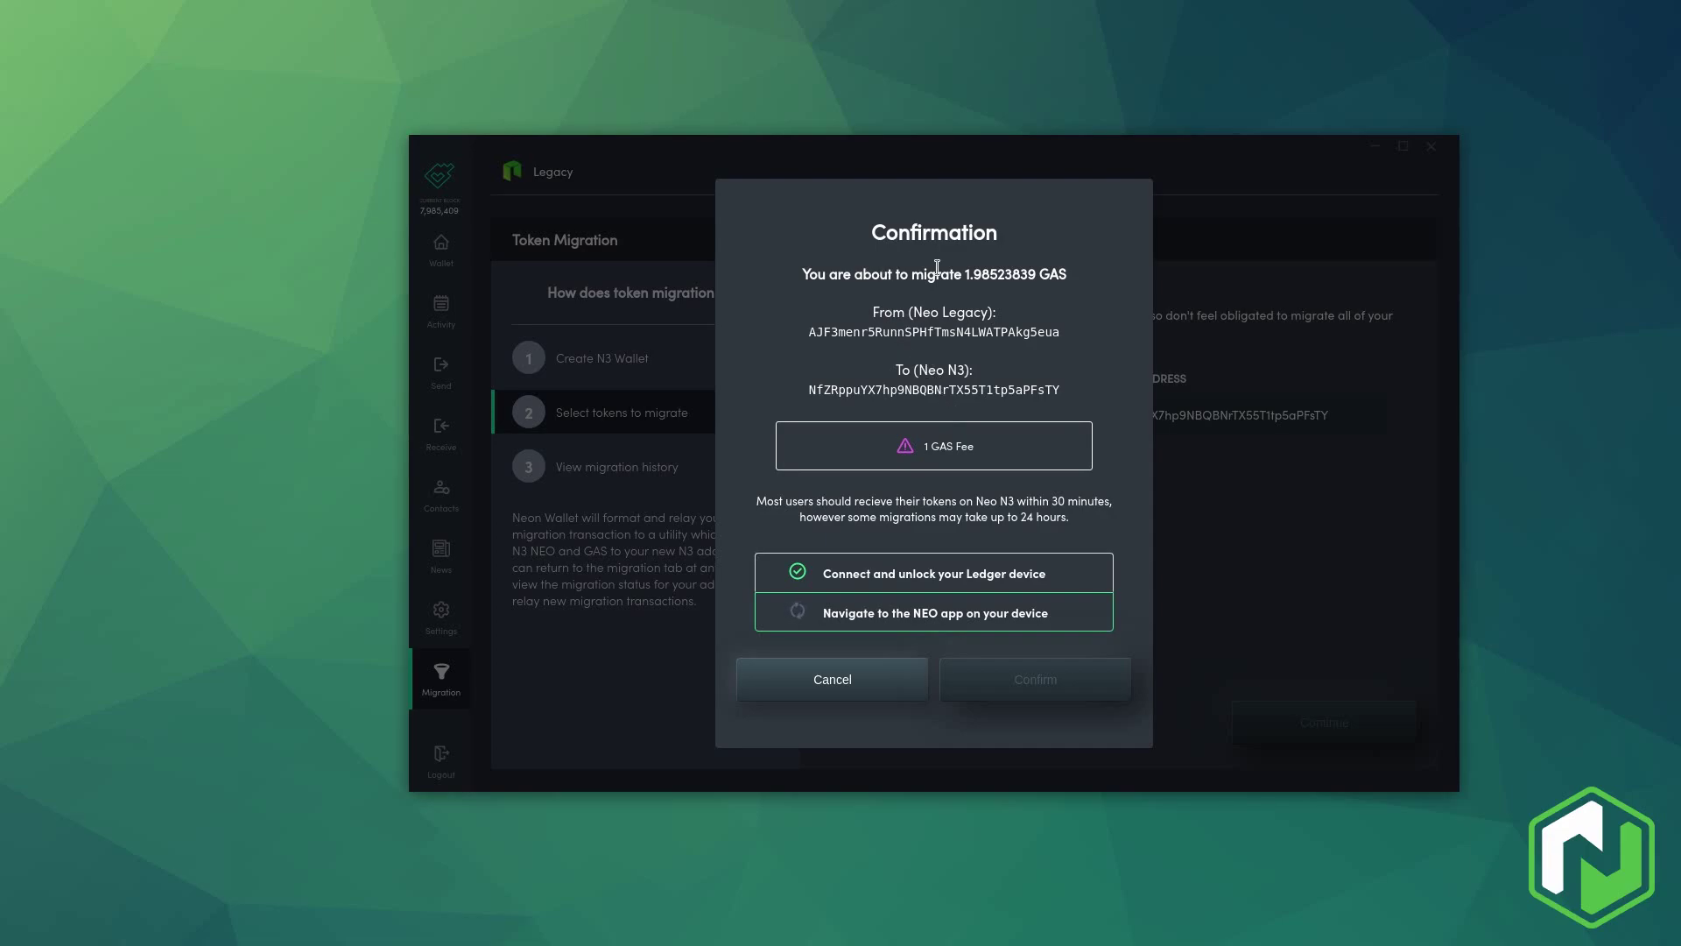
Review the 1 GAS fee and NEO app notice, then confirm the 1.98523839 GAS migration.
{"action": "left_click_drag", "start_coordinate": [923, 447], "coordinate": [986, 446]}
{"action": "left_click", "coordinate": [986, 474]}
{"action": "left_click_drag", "start_coordinate": [893, 612], "coordinate": [964, 613]}
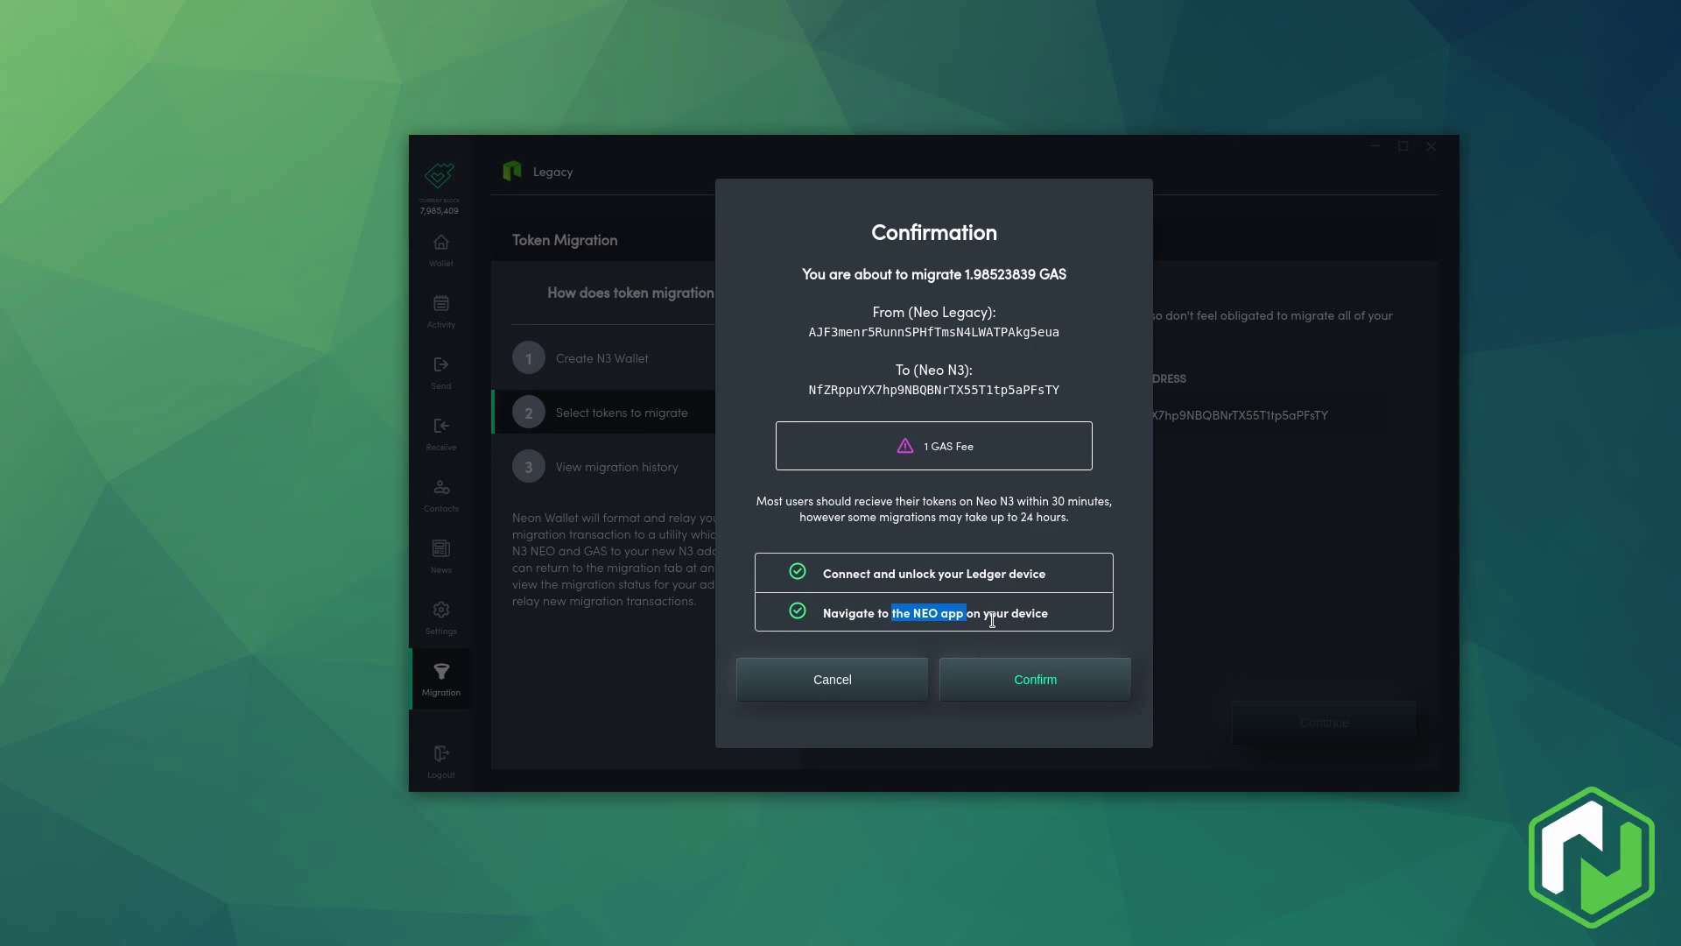
{"action": "left_click", "coordinate": [1048, 607]}
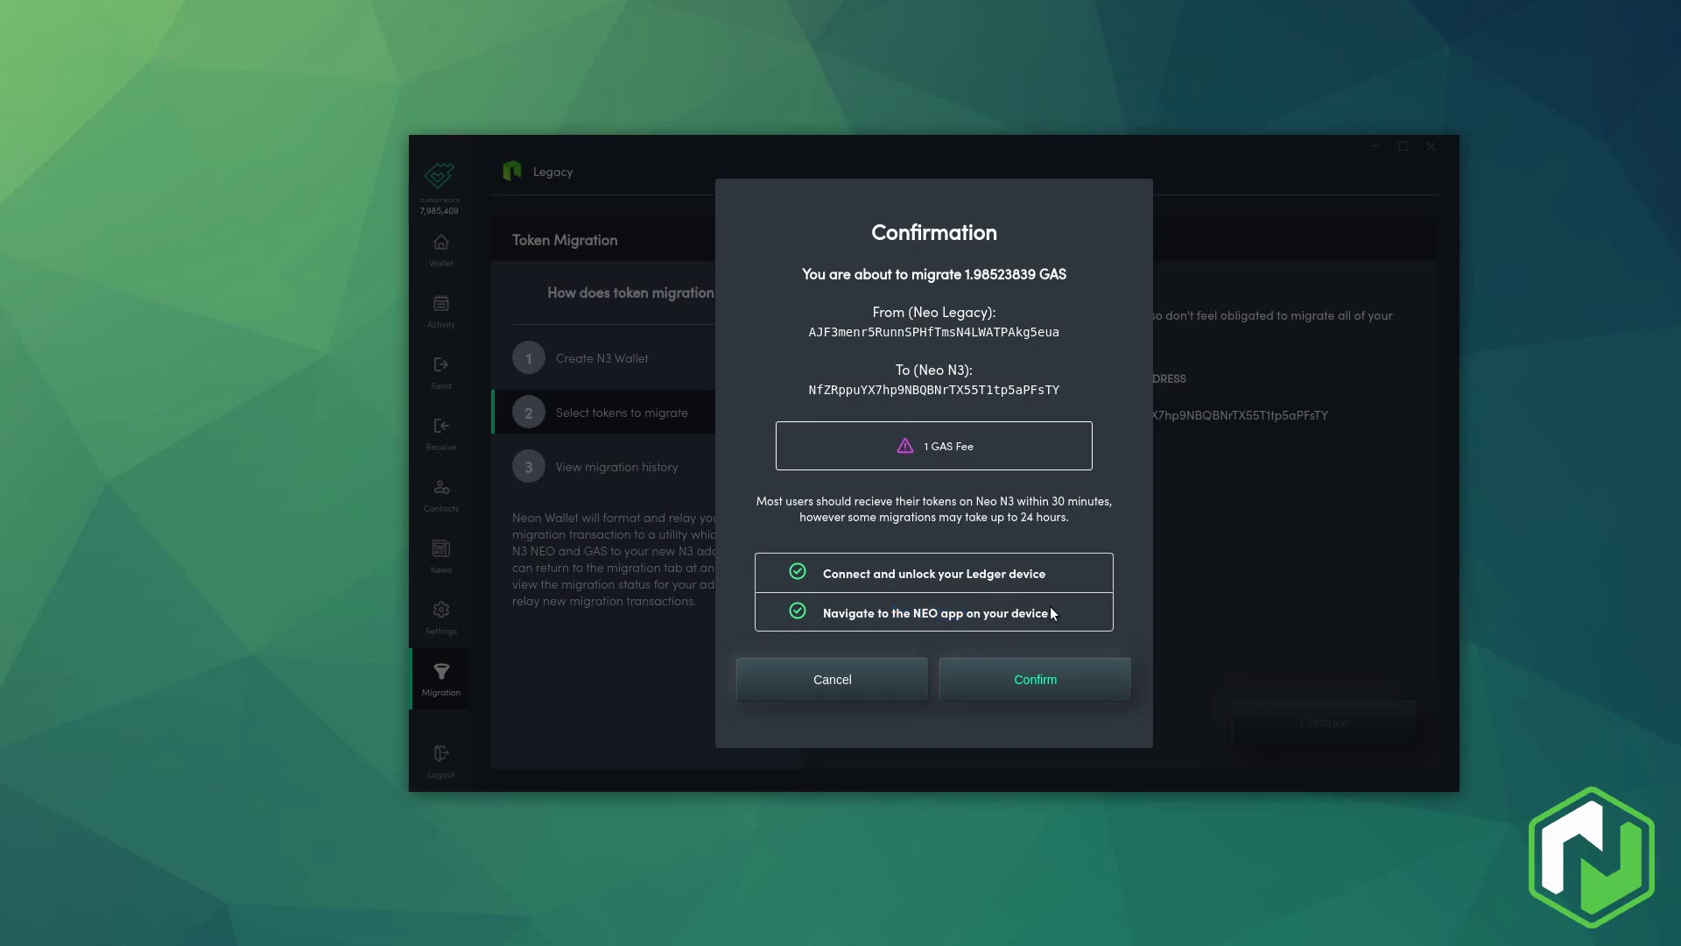
{"action": "left_click", "coordinate": [1026, 687]}
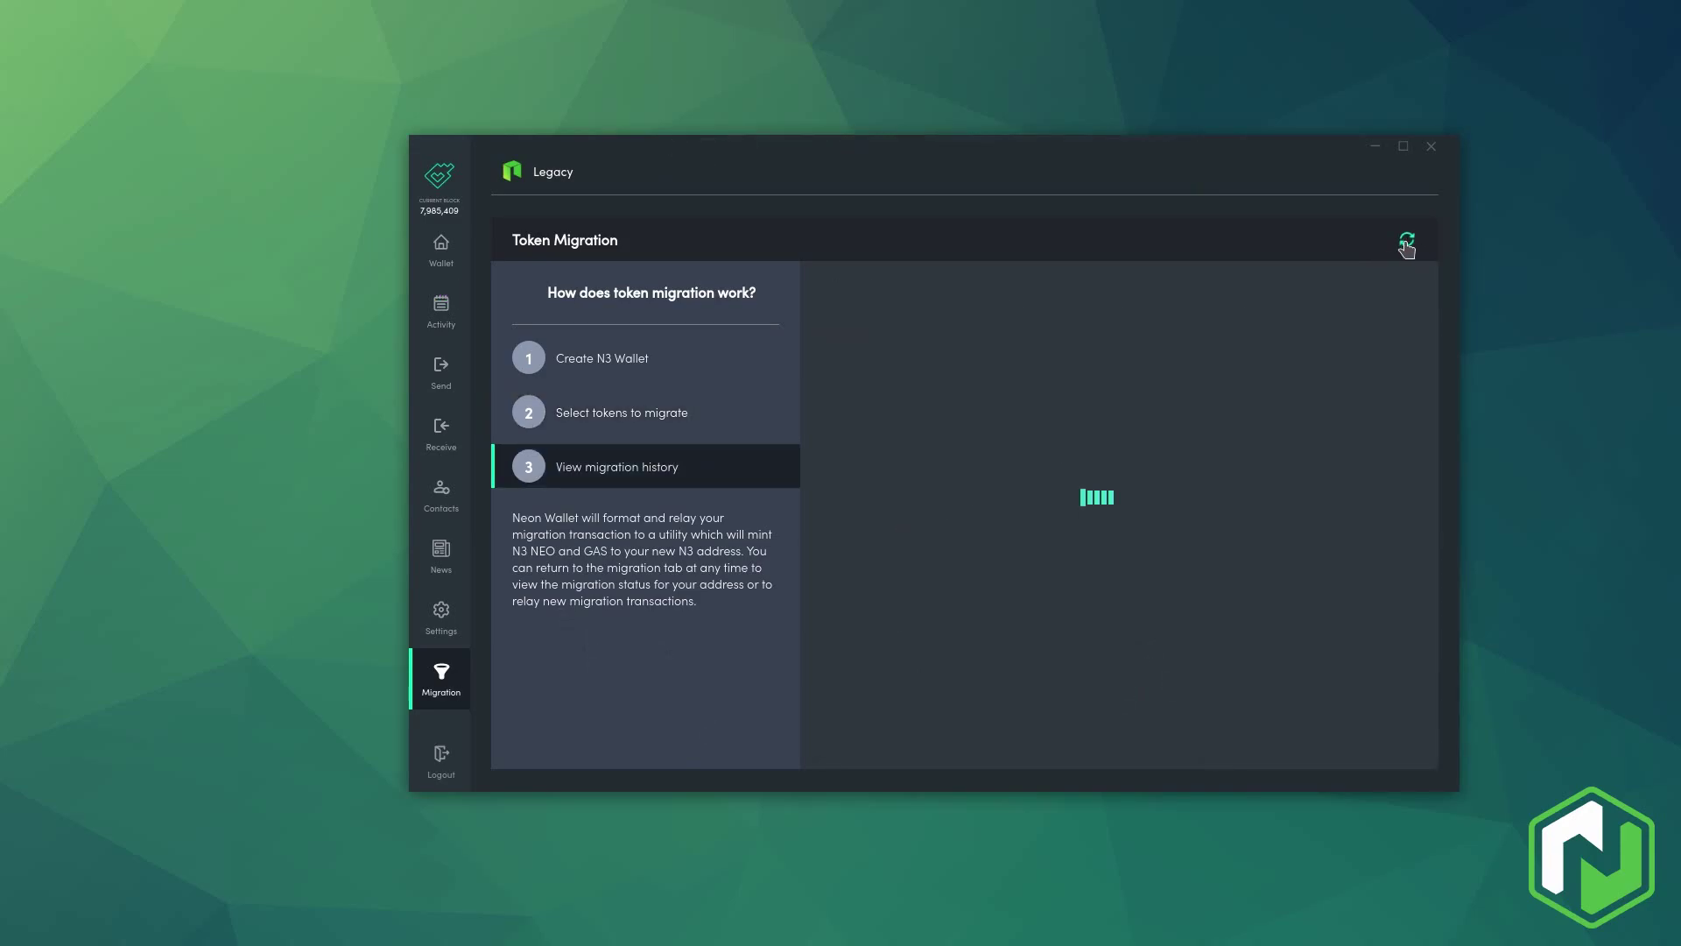
Refresh the migration status until the 1.98523839 GAS row changes from Pending to Completed.
{"action": "left_click_drag", "start_coordinate": [1270, 143], "coordinate": [1215, 150]}
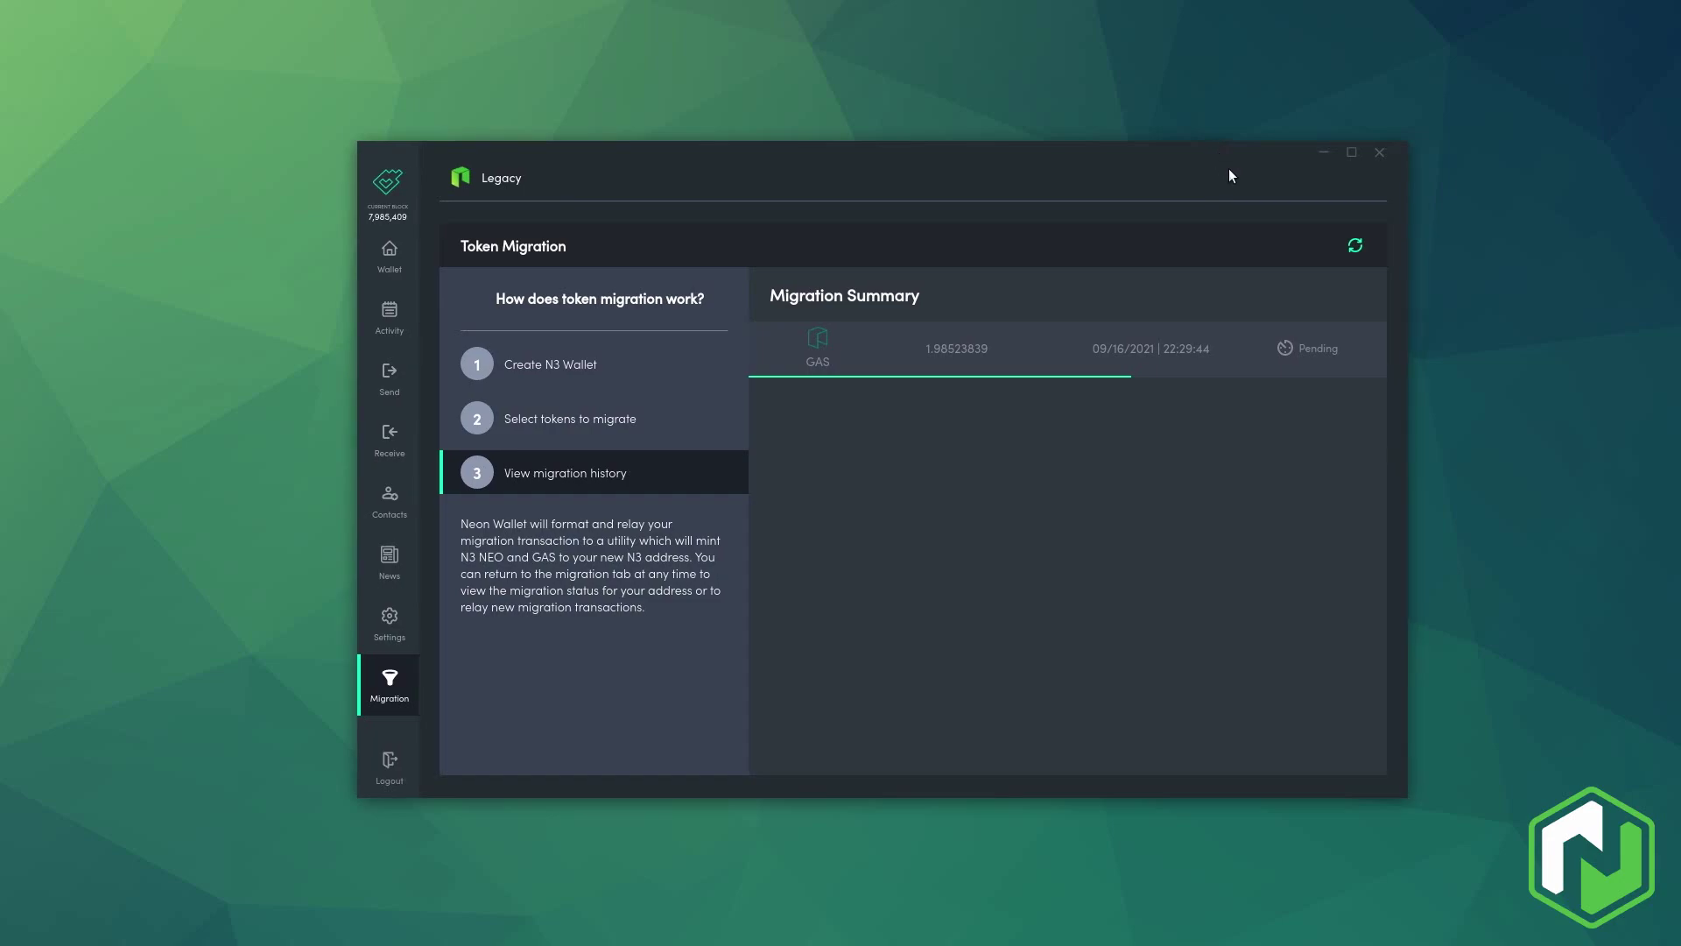
{"action": "left_click", "coordinate": [1354, 250]}
{"action": "left_click", "coordinate": [1355, 248]}
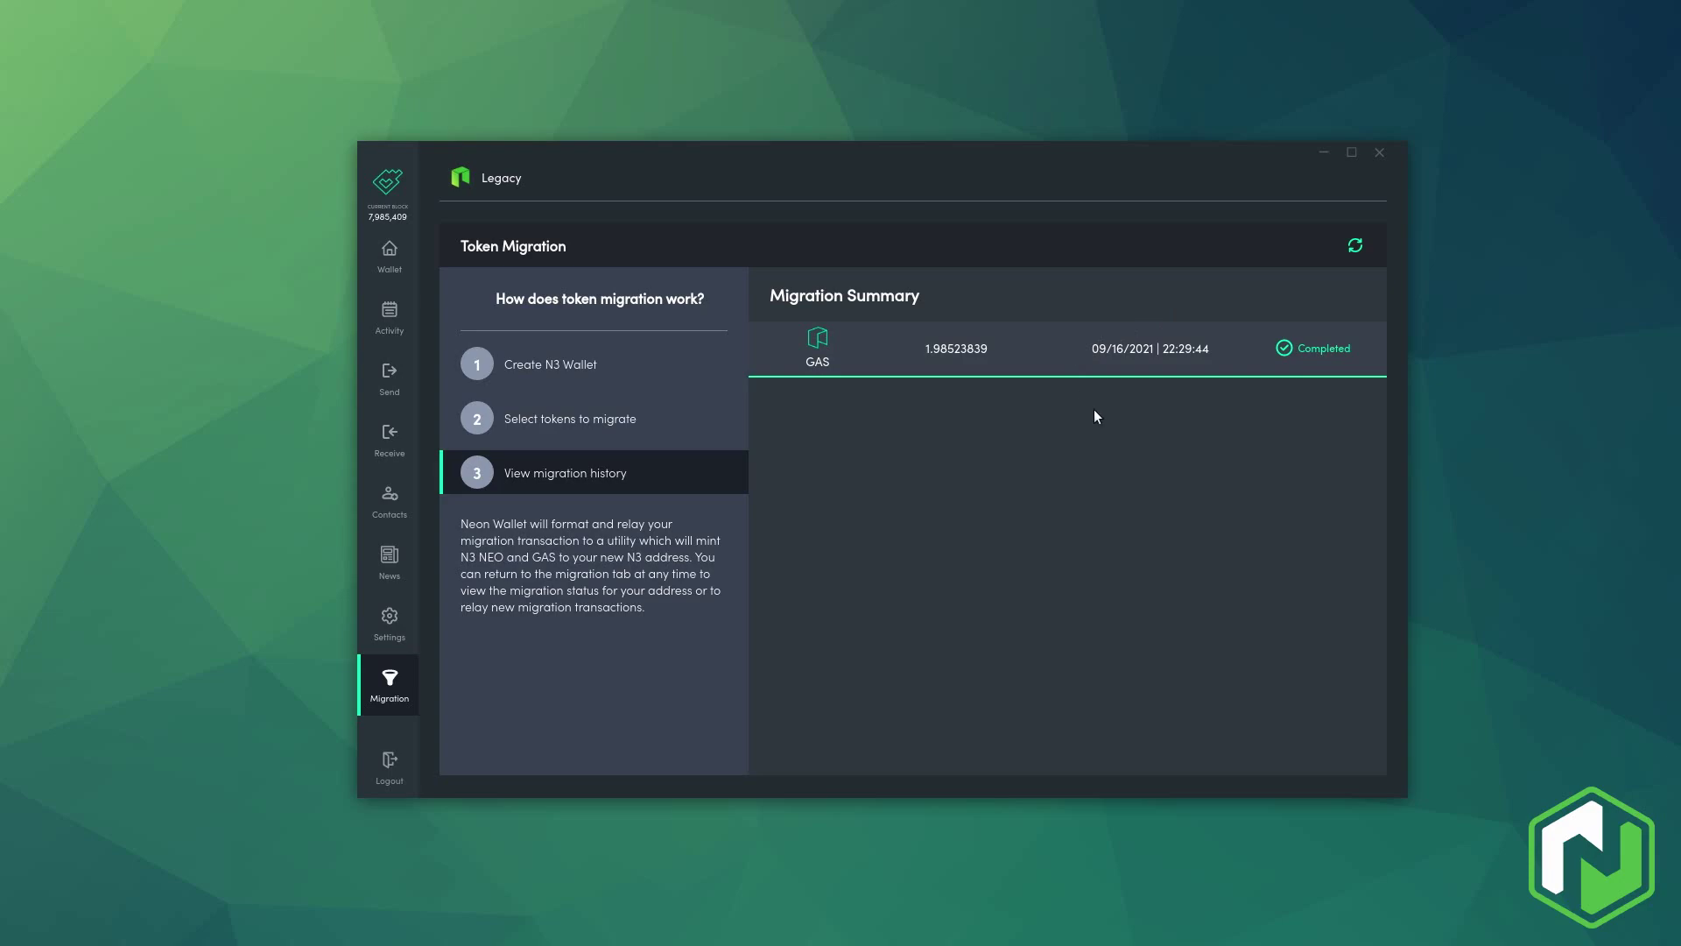
Log out and log back in with the Ledger in N3 mode, showing 1.9852 GAS.
{"action": "left_click", "coordinate": [398, 763]}
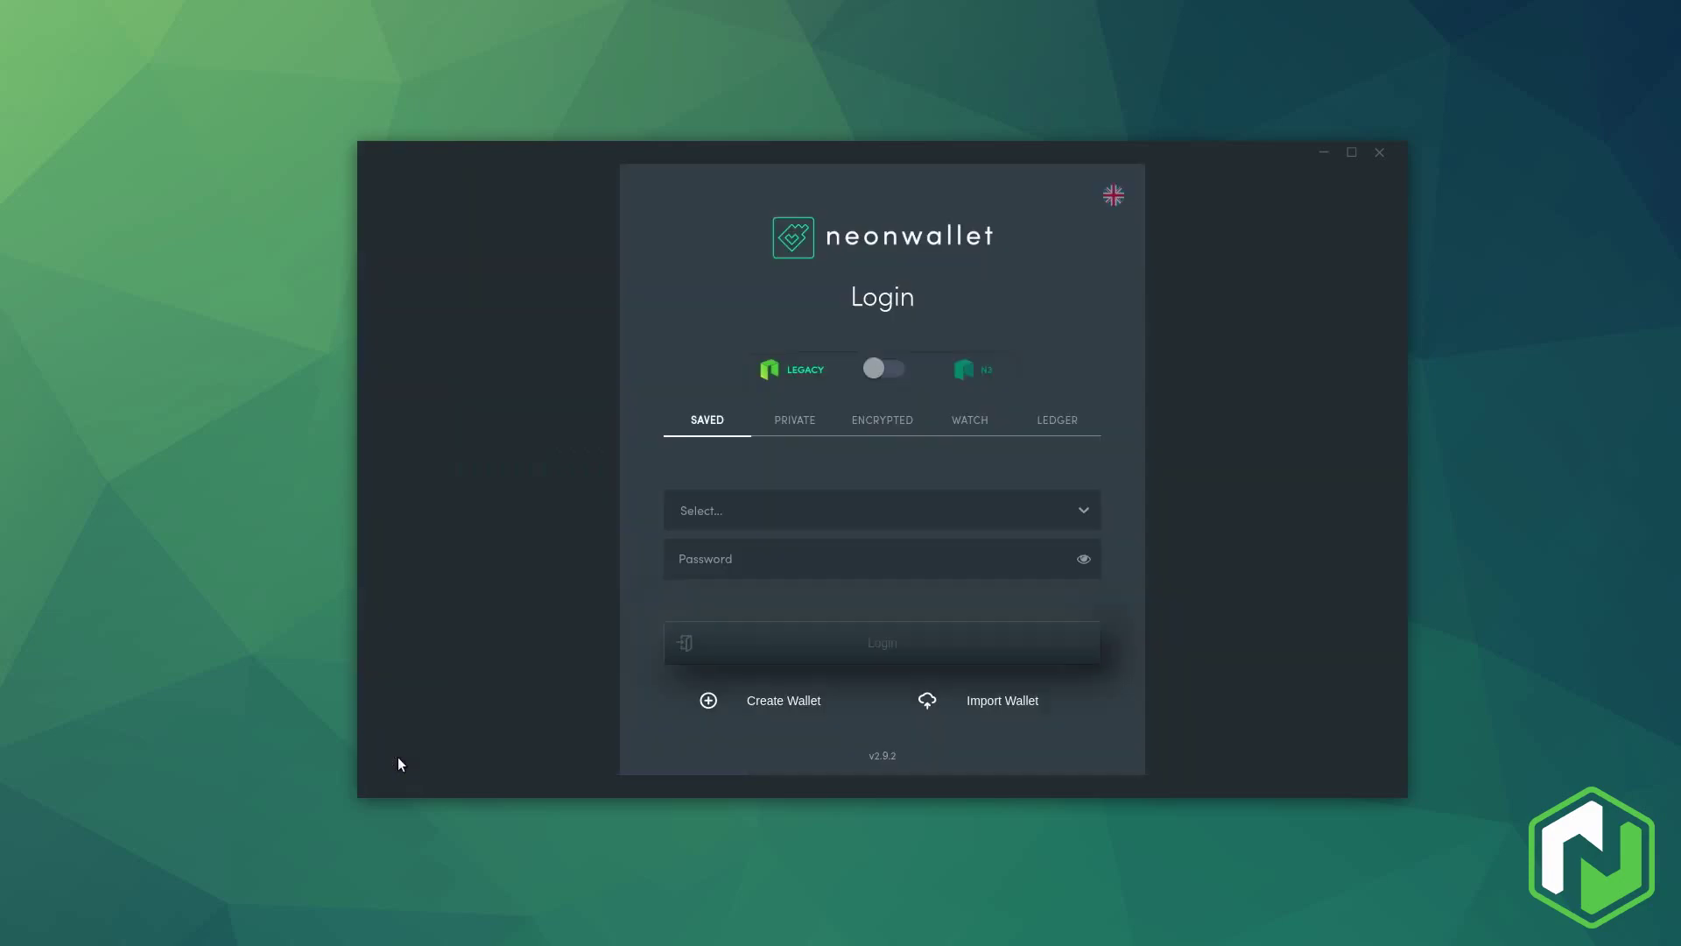
{"action": "left_click", "coordinate": [882, 368]}
{"action": "left_click", "coordinate": [1047, 423]}
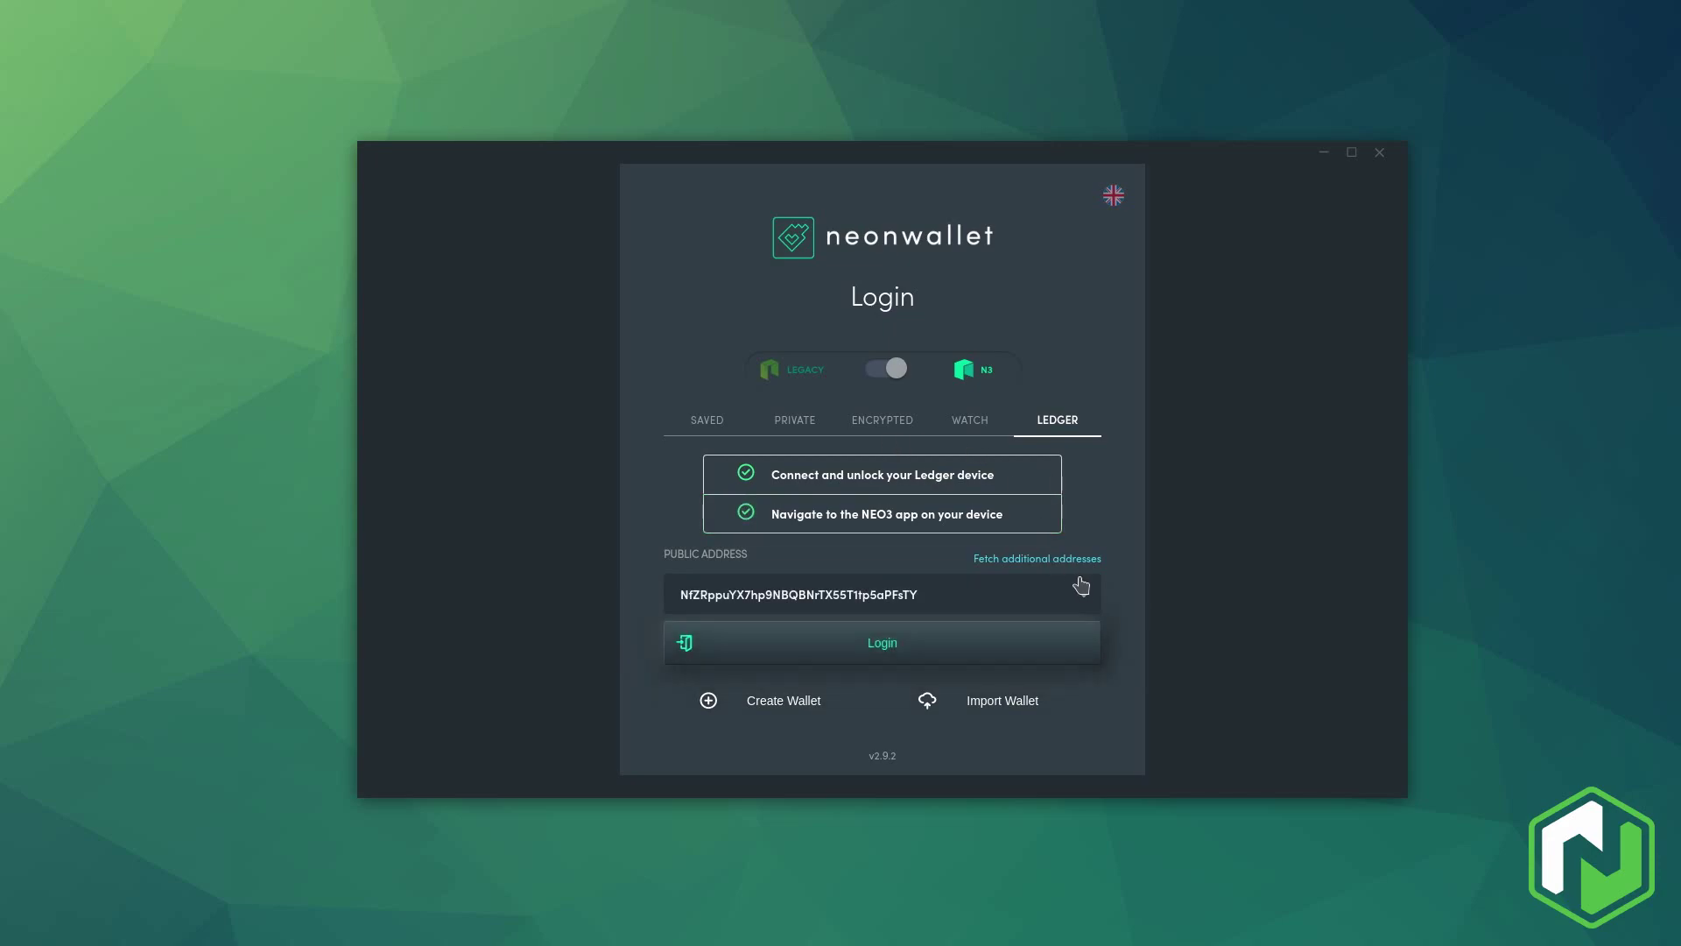
{"action": "left_click", "coordinate": [1038, 648]}
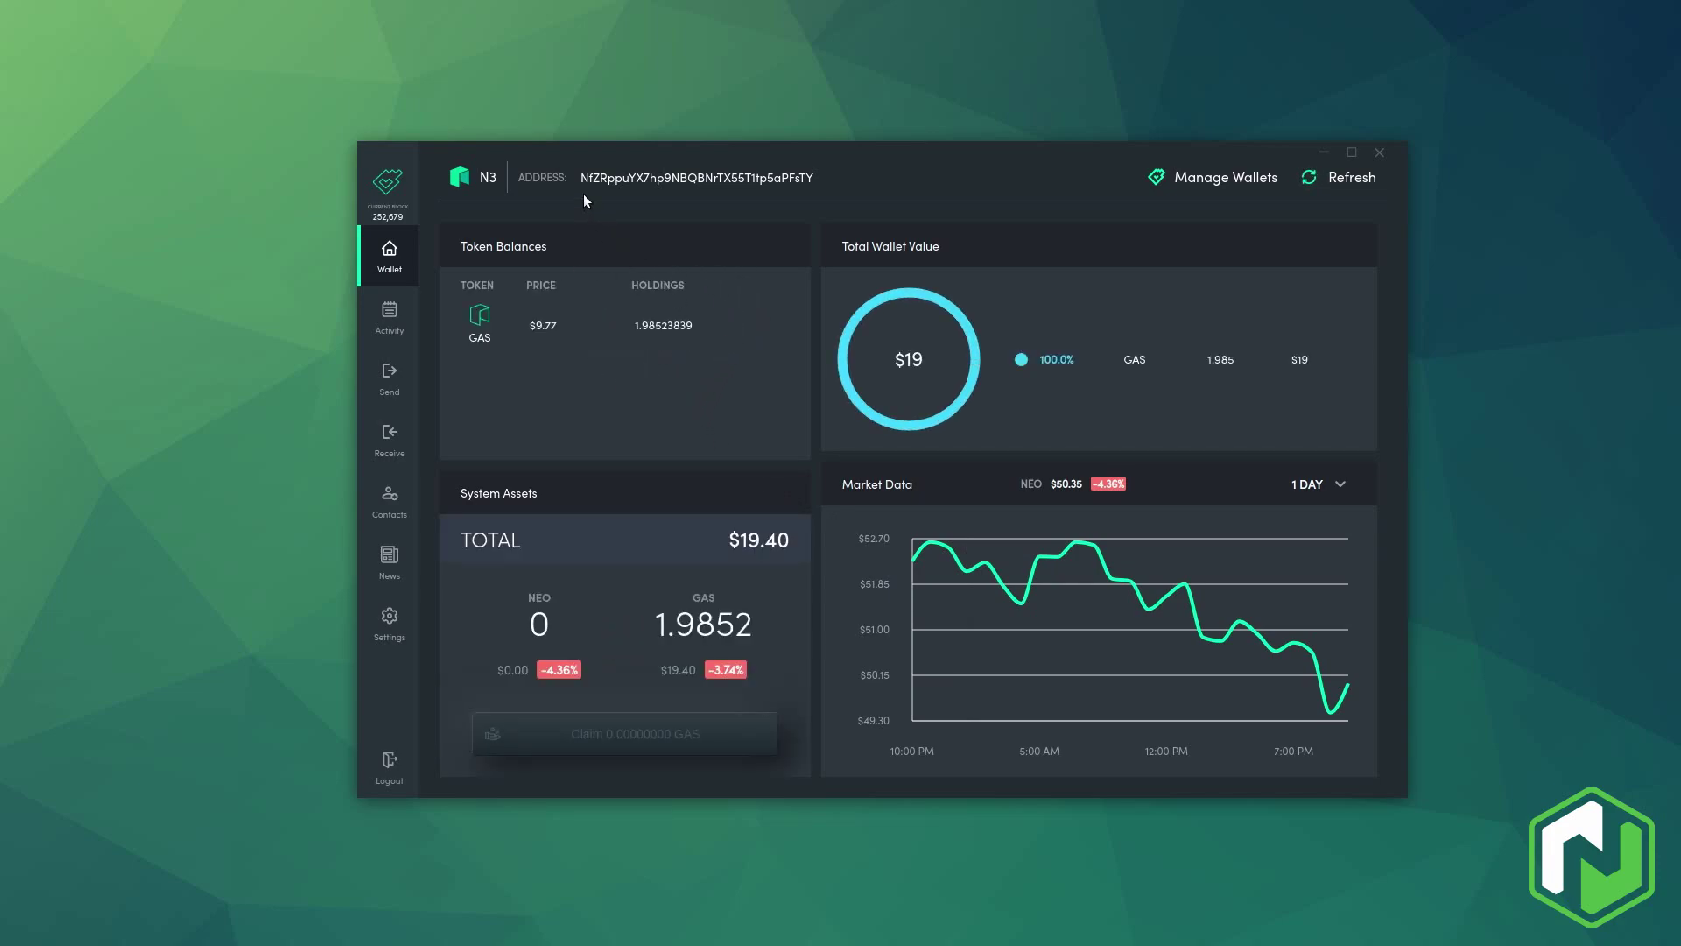
Log out of the N3 Ledger wallet to return to the login screen.
{"action": "left_click_drag", "start_coordinate": [576, 178], "coordinate": [769, 186]}
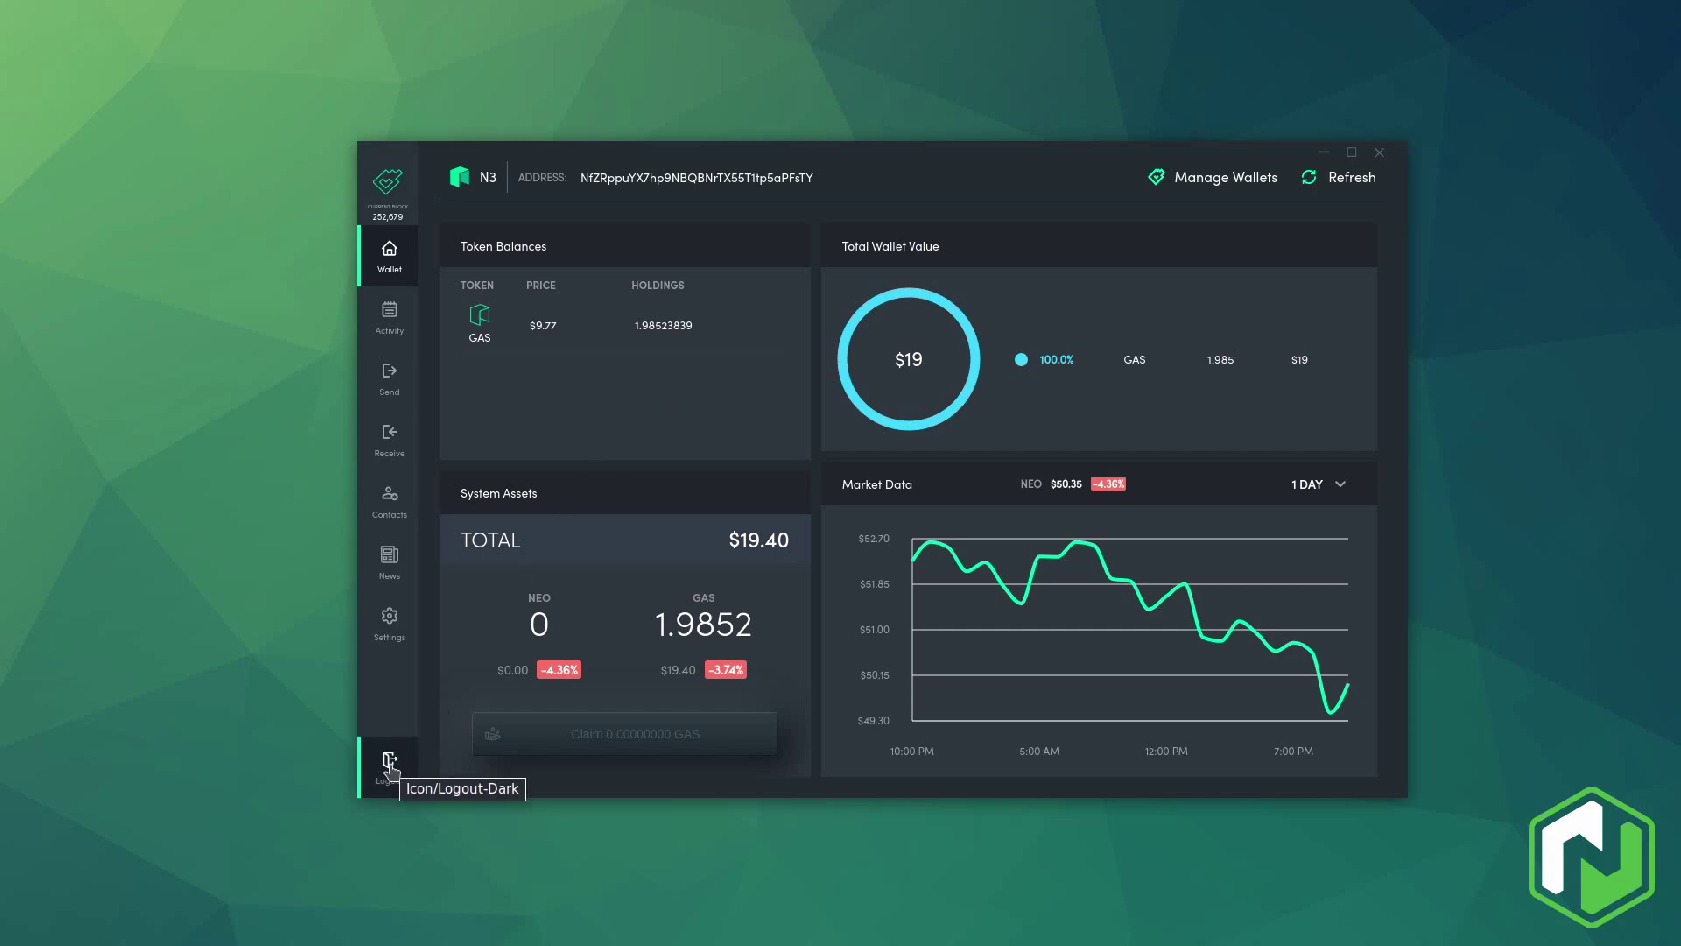
{"action": "left_click", "coordinate": [390, 760]}
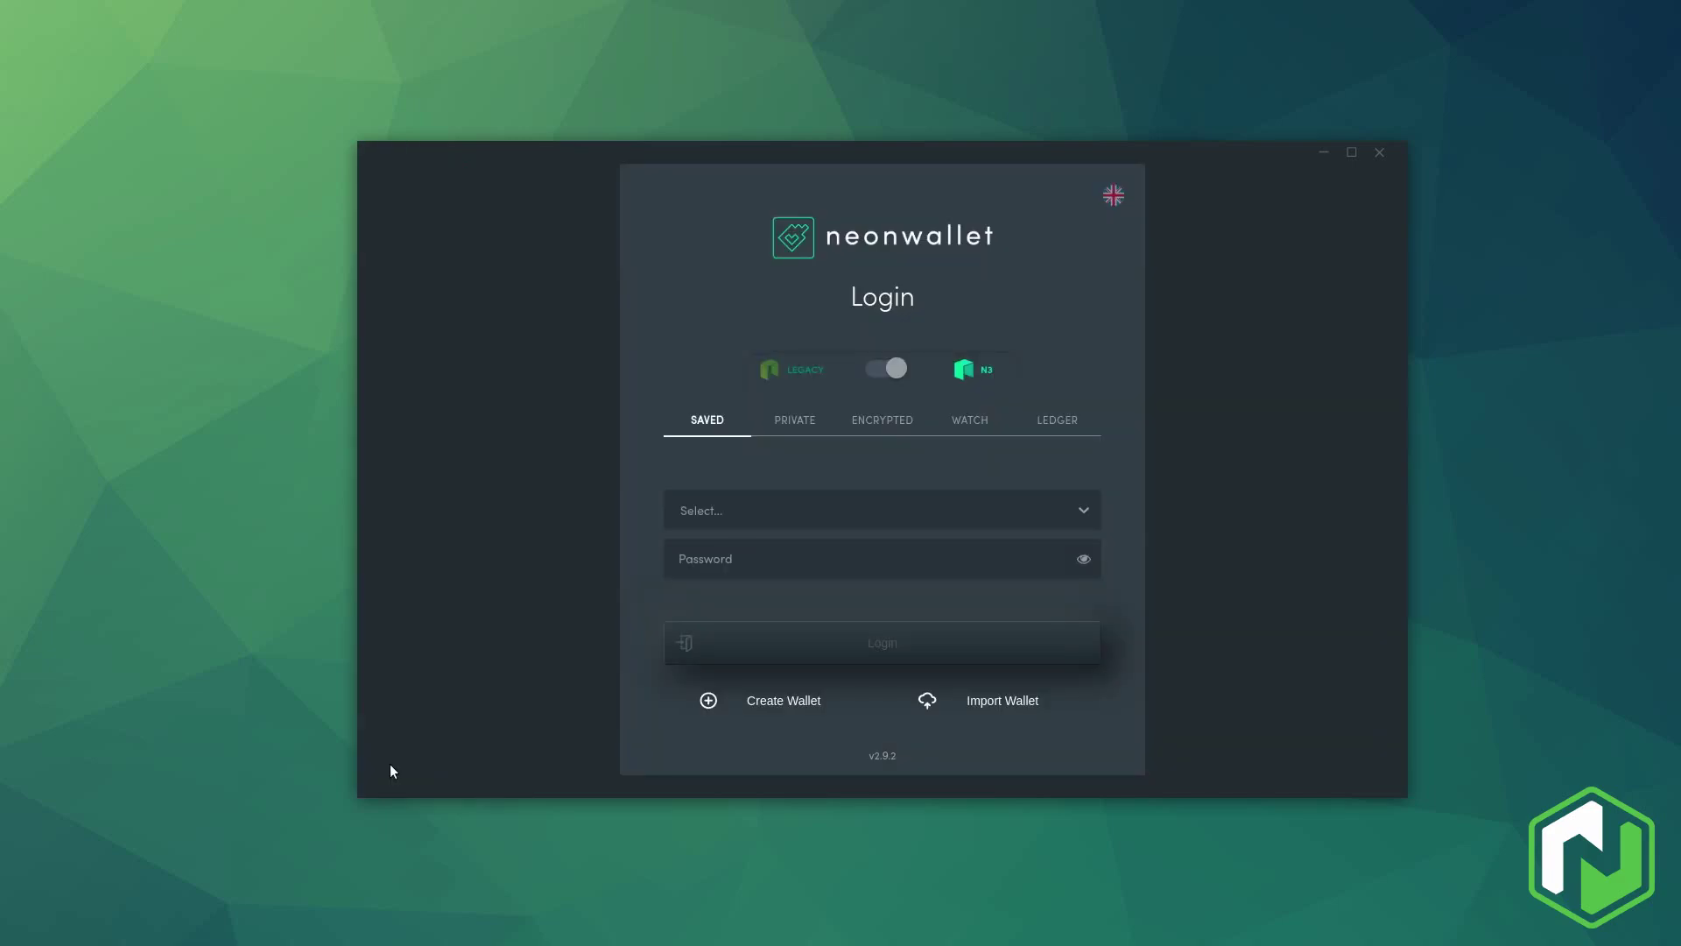